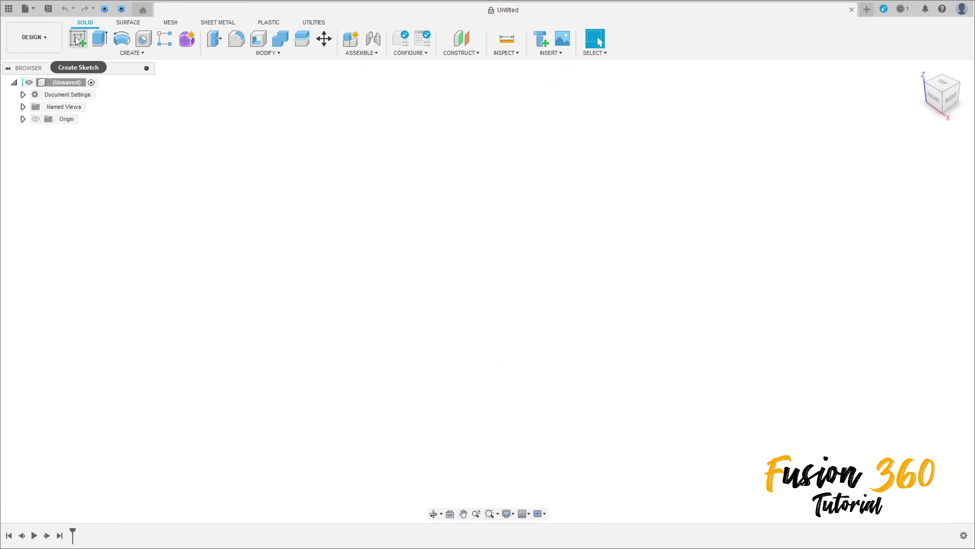
# Step: Start a sketch on the top plane and draw an 80 × 80 mm centre rectangle at the origin
pyautogui.click(544, 291)
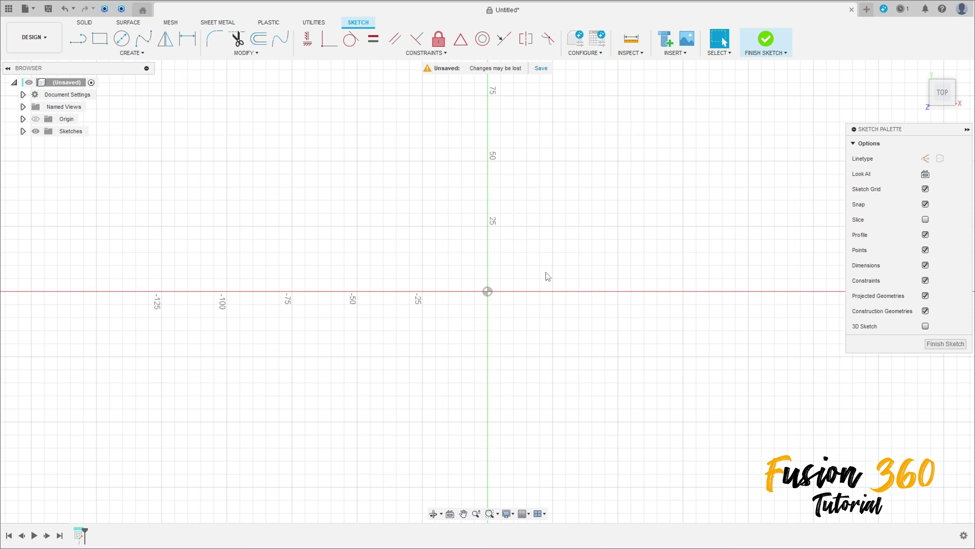
pyautogui.click(99, 38)
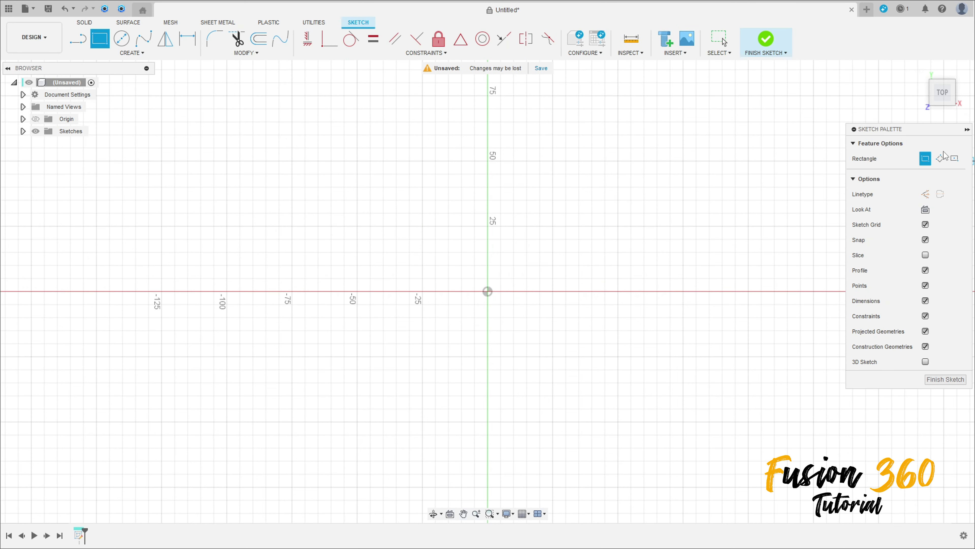
pyautogui.click(955, 158)
pyautogui.click(487, 292)
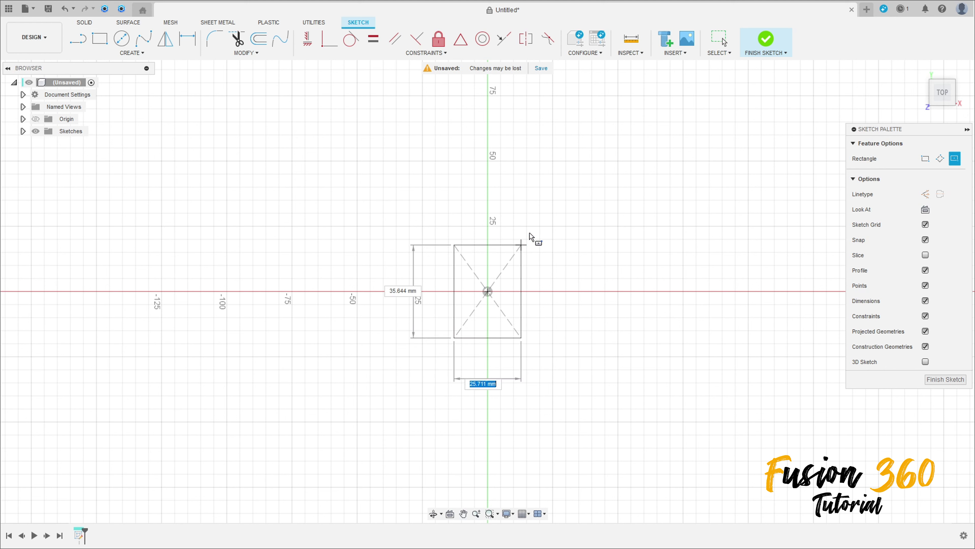
pyautogui.write('80')
pyautogui.press('Tab')
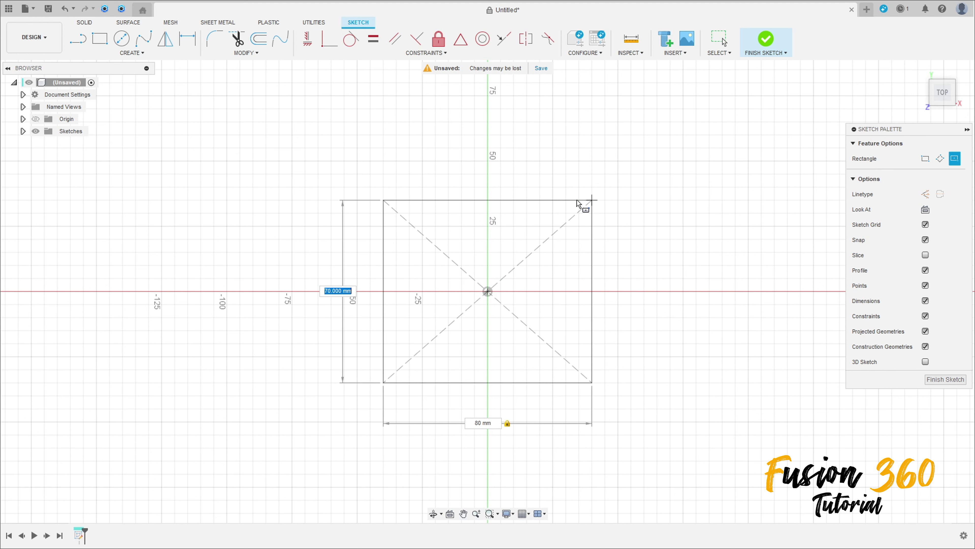
pyautogui.write('80')
pyautogui.press('Return')
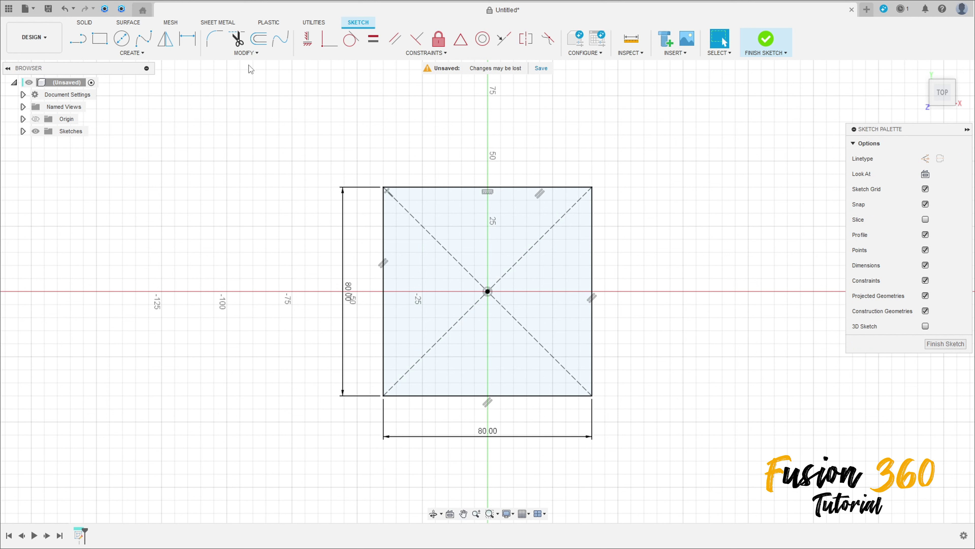
# Step: Round all four corners of the square with a 10 mm sketch fillet
pyautogui.click(214, 38)
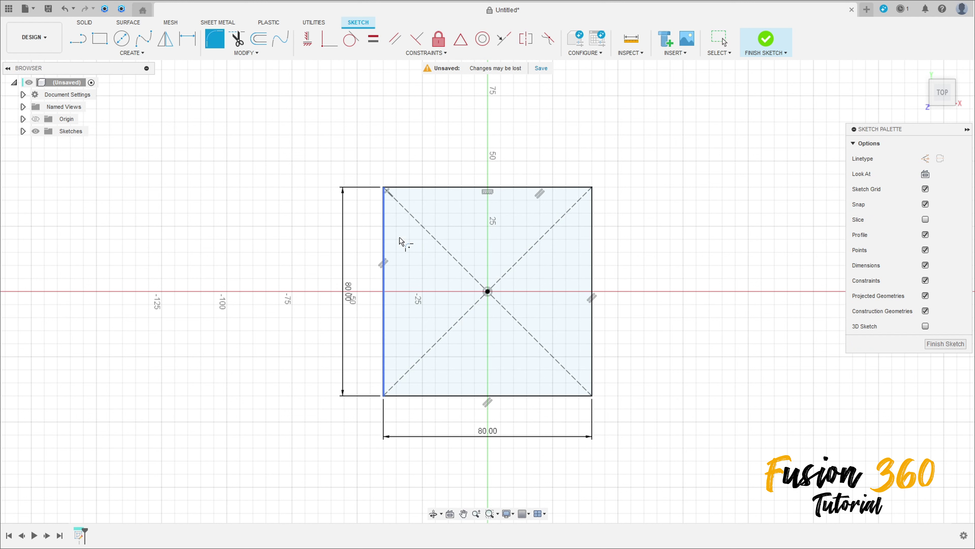
pyautogui.click(385, 188)
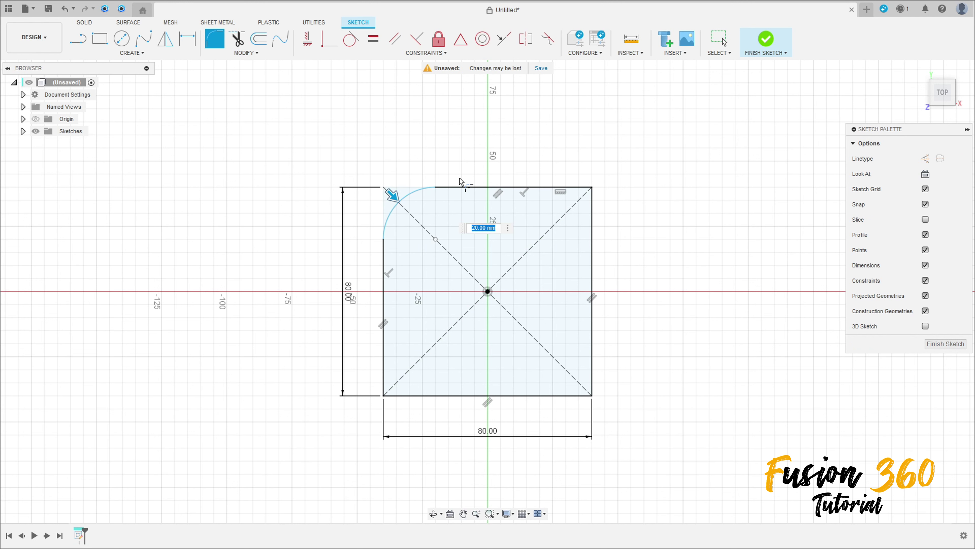
pyautogui.write('10')
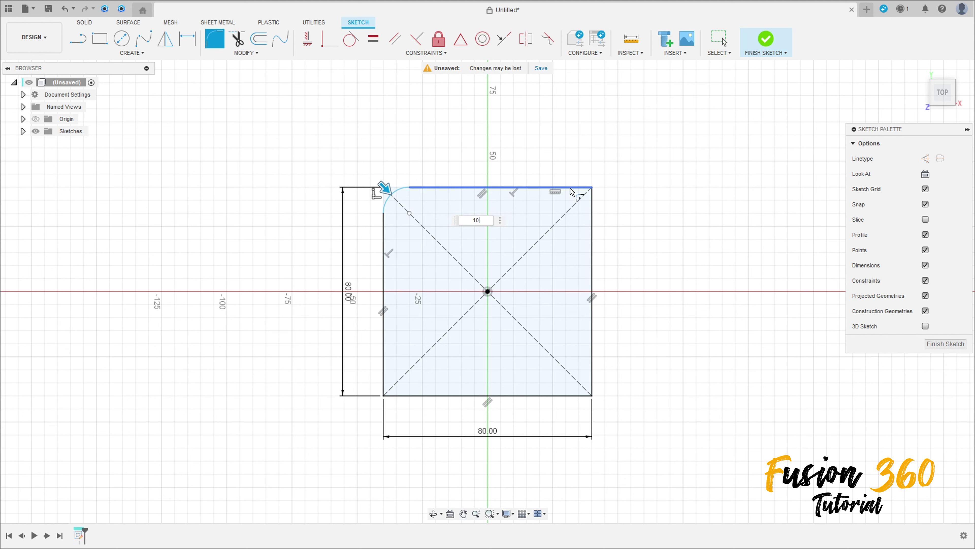
pyautogui.press('Return')
pyautogui.click(594, 206)
pyautogui.press('Return')
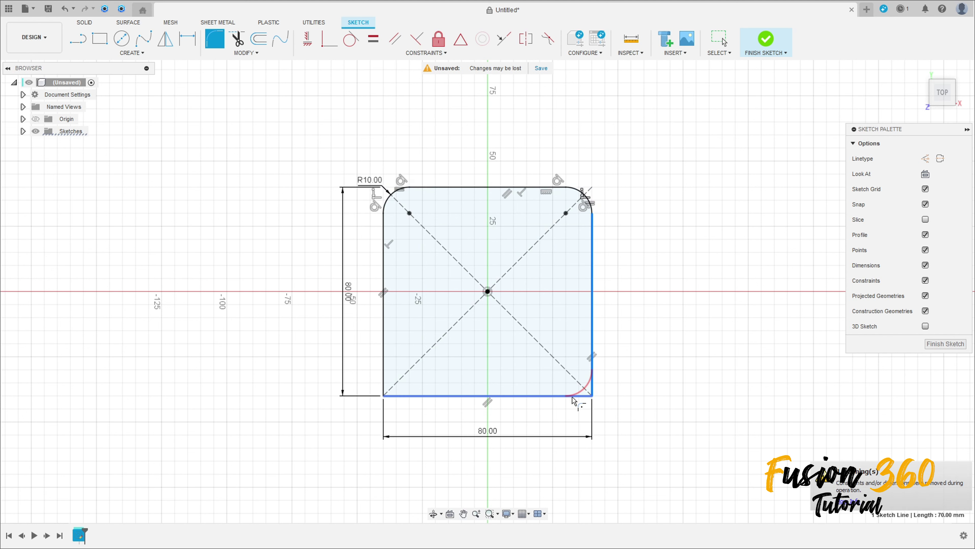
pyautogui.click(447, 395)
pyautogui.press('Return')
pyautogui.click(384, 394)
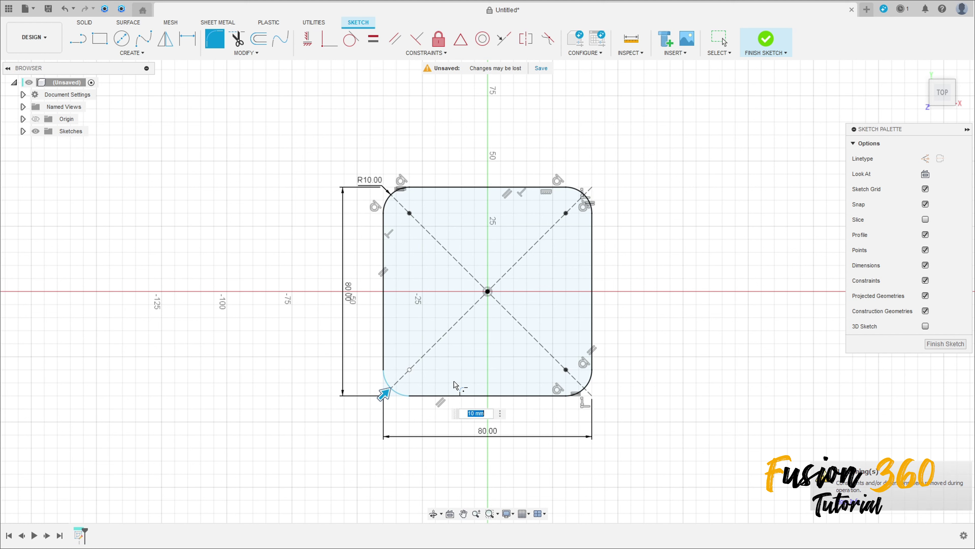
pyautogui.press('Return')
# Step: Draw a vertical centre-to-centre slot, 10 mm wide, on the square's left side
pyautogui.click(132, 52)
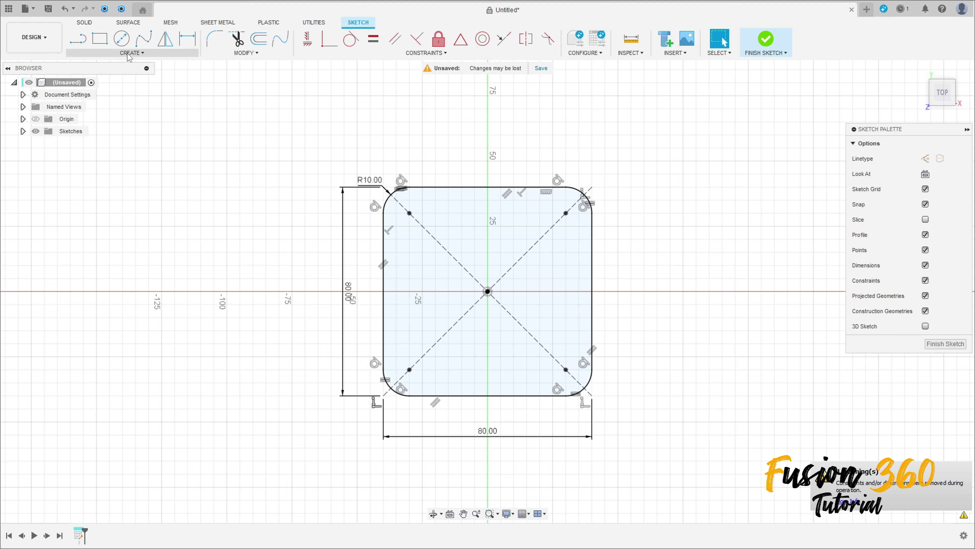
pyautogui.moveTo(99, 125)
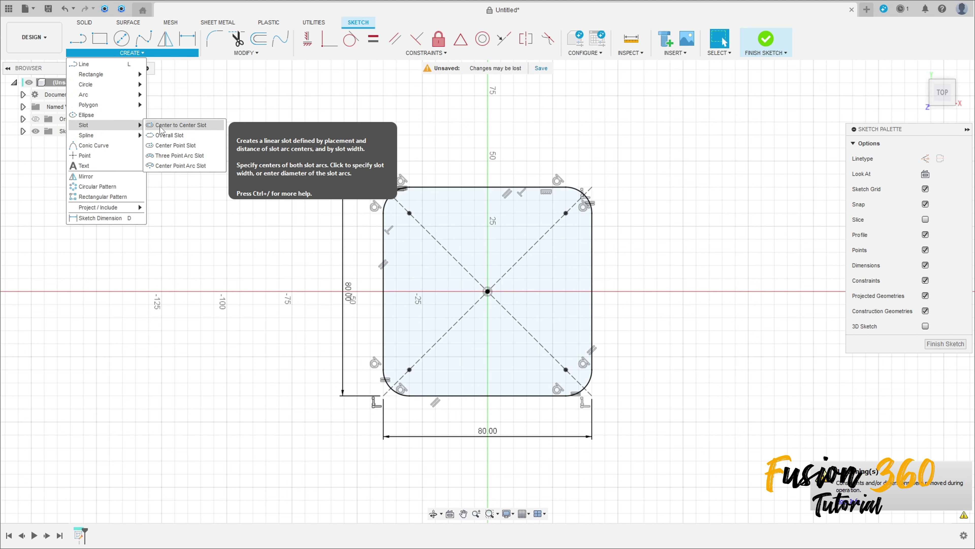
pyautogui.click(161, 127)
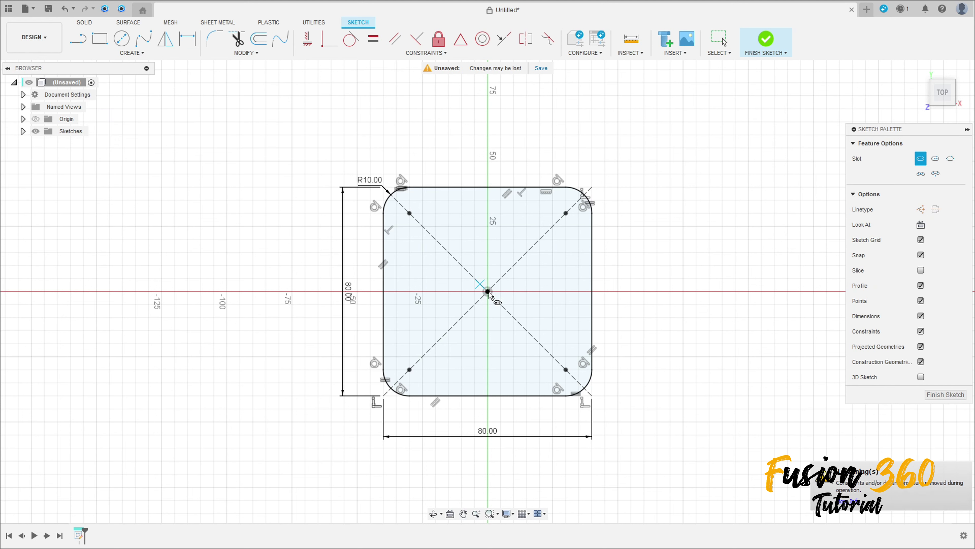
pyautogui.click(409, 265)
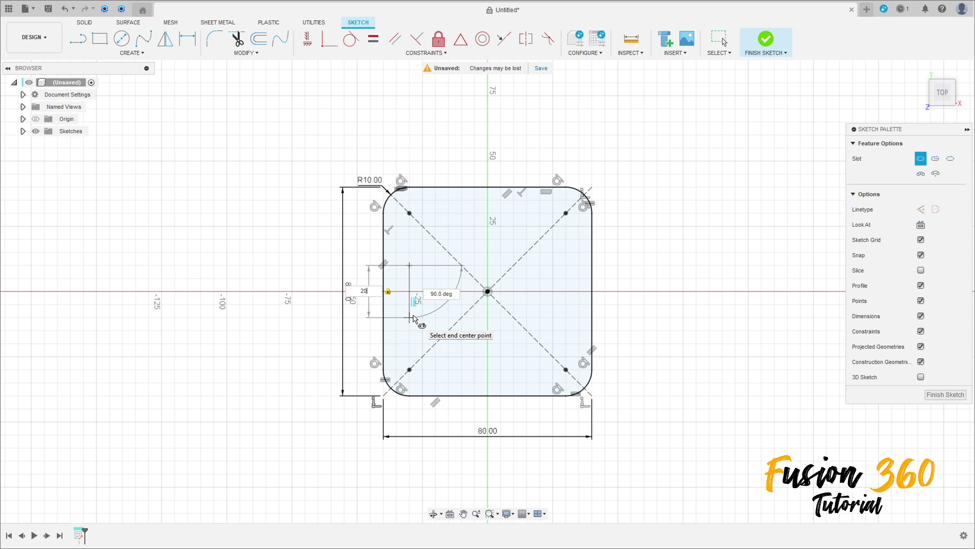
pyautogui.click(413, 317)
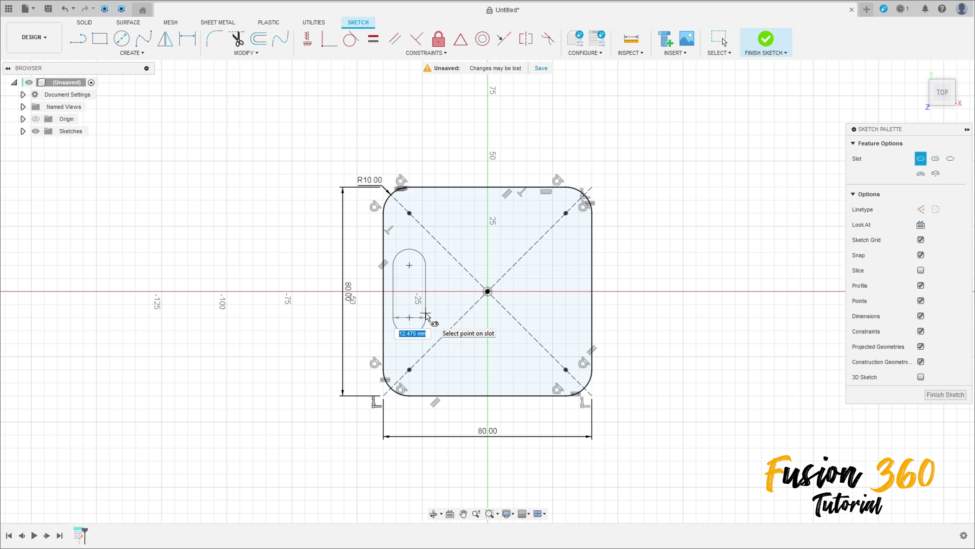
pyautogui.write('10')
pyautogui.press('Return')
pyautogui.scroll(5, 428, 317)
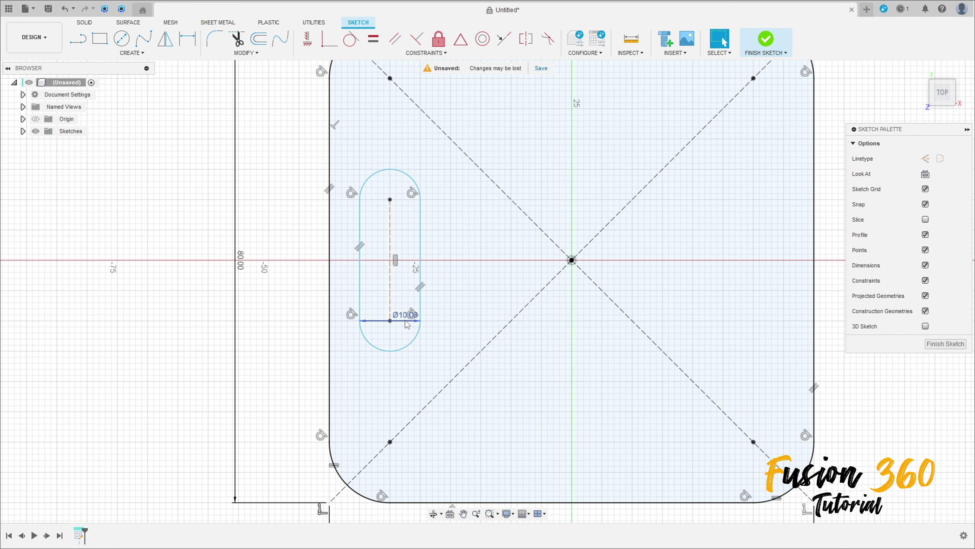
pyautogui.moveTo(408, 319); pyautogui.dragTo(377, 379)
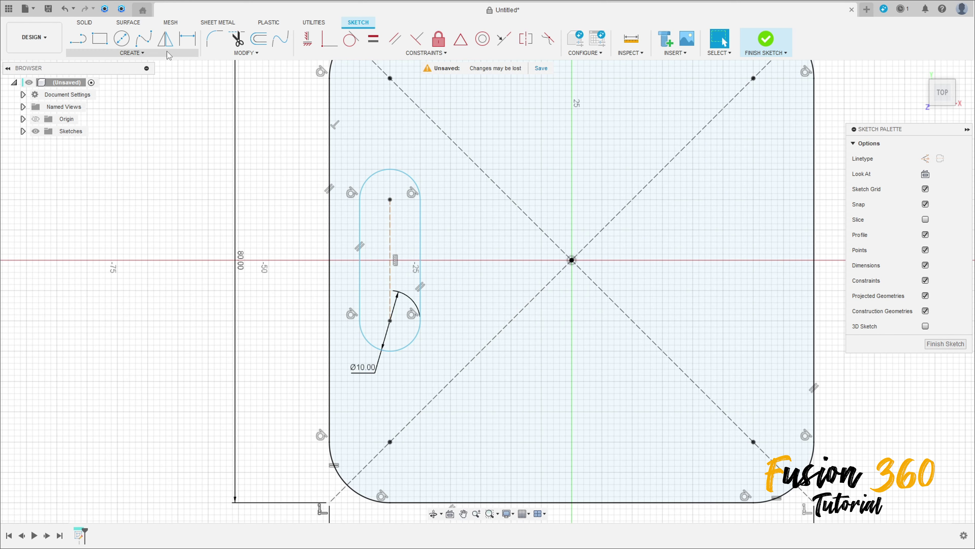
# Step: Dimension the slot's centre-to-centre length as 20 mm
pyautogui.click(188, 39)
pyautogui.click(393, 248)
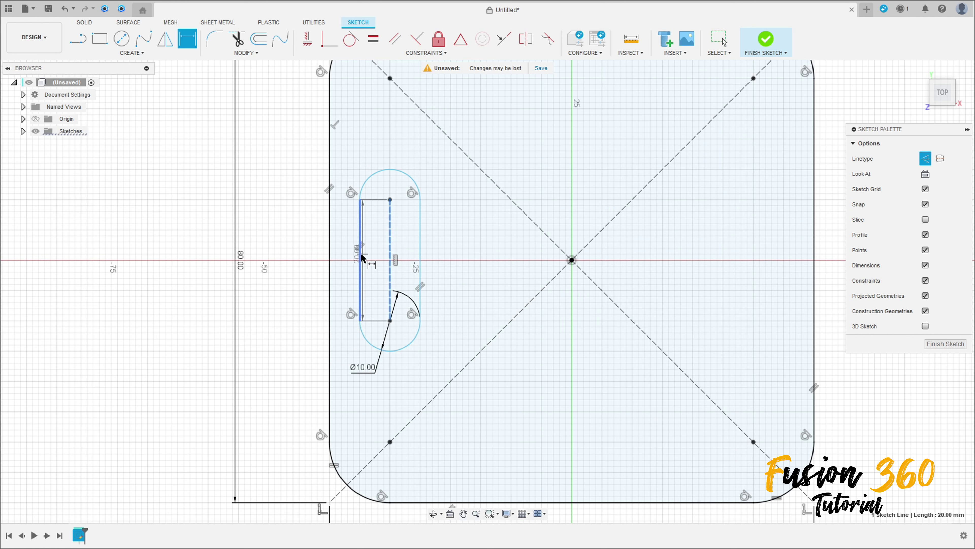
pyautogui.click(452, 238)
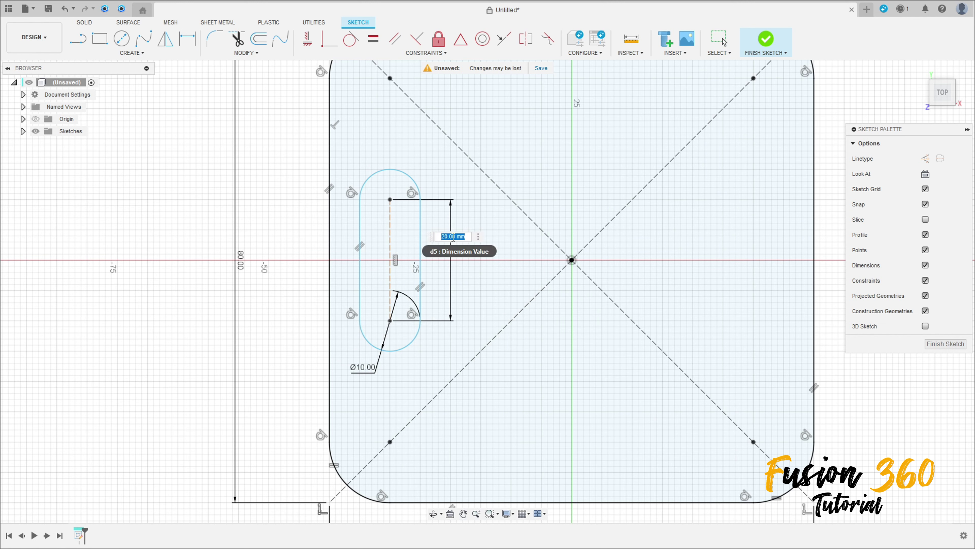
pyautogui.press('Return')
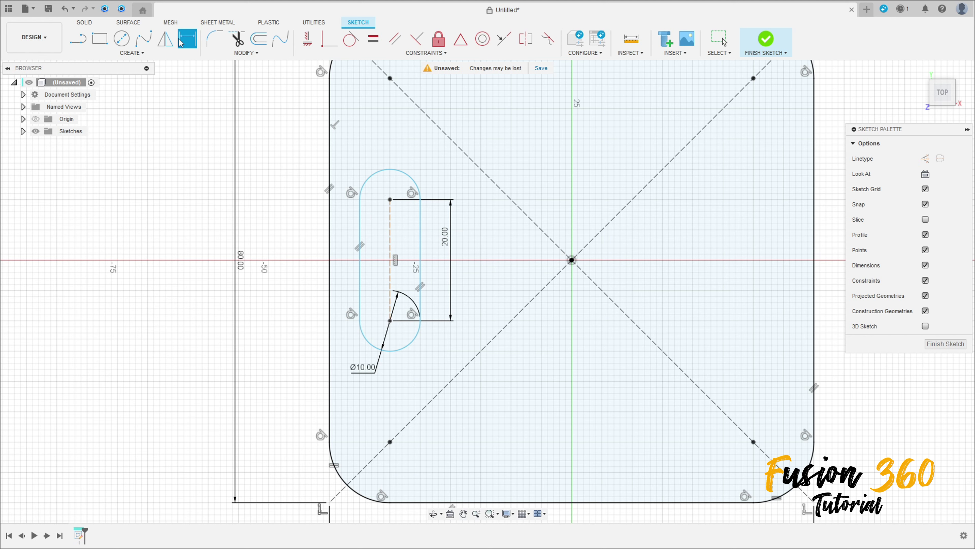
# Step: Dimension the slot 10 mm from the left edge and its top centre 10 mm above the origin
pyautogui.click(391, 232)
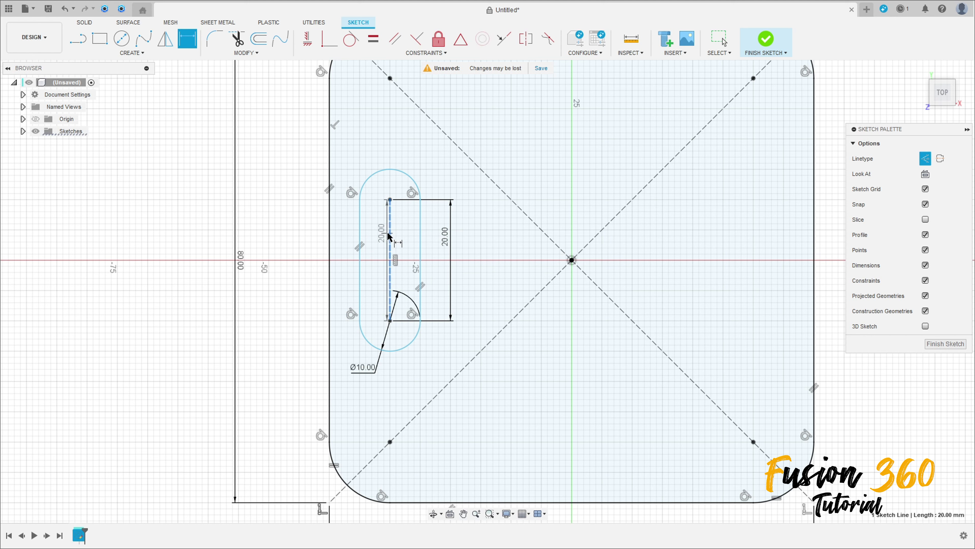
pyautogui.click(329, 237)
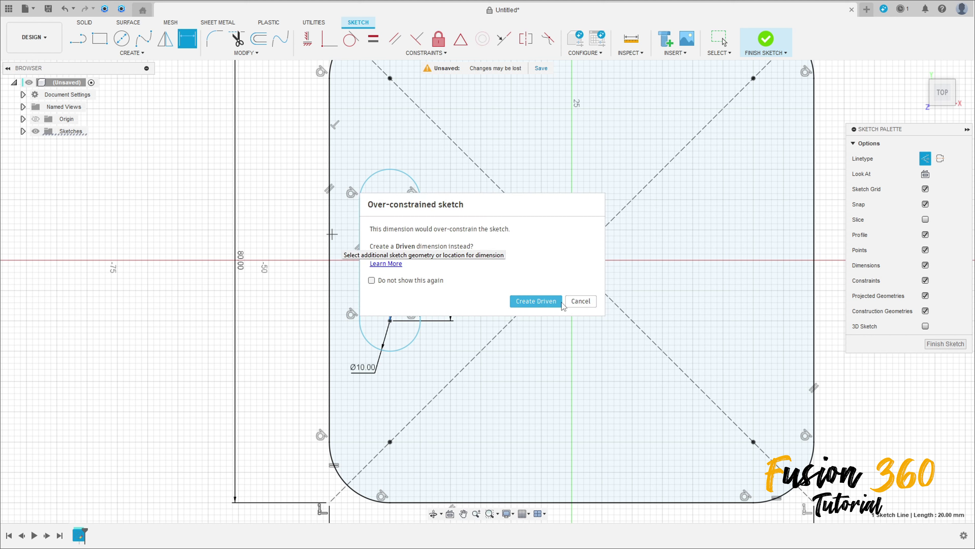
pyautogui.click(552, 303)
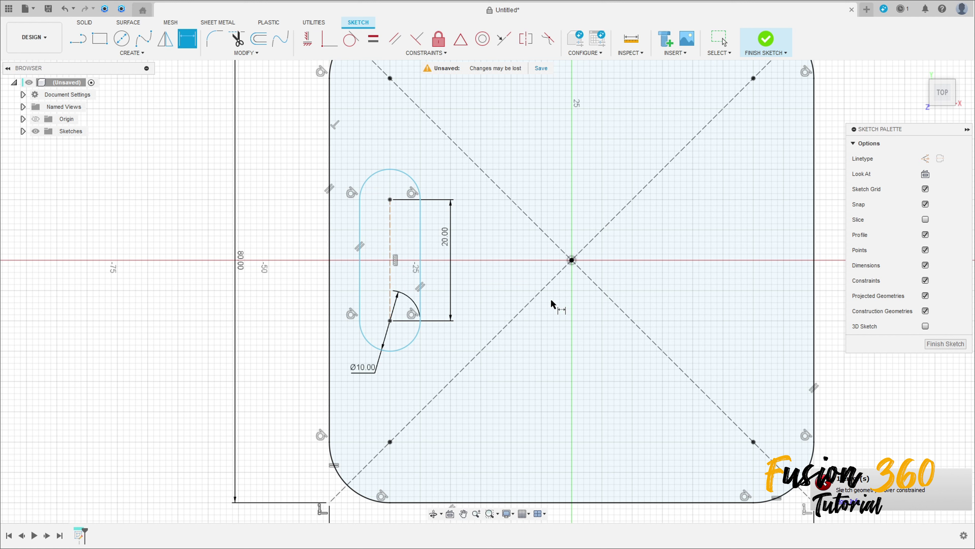
pyautogui.click(329, 246)
pyautogui.click(371, 142)
pyautogui.press('Return')
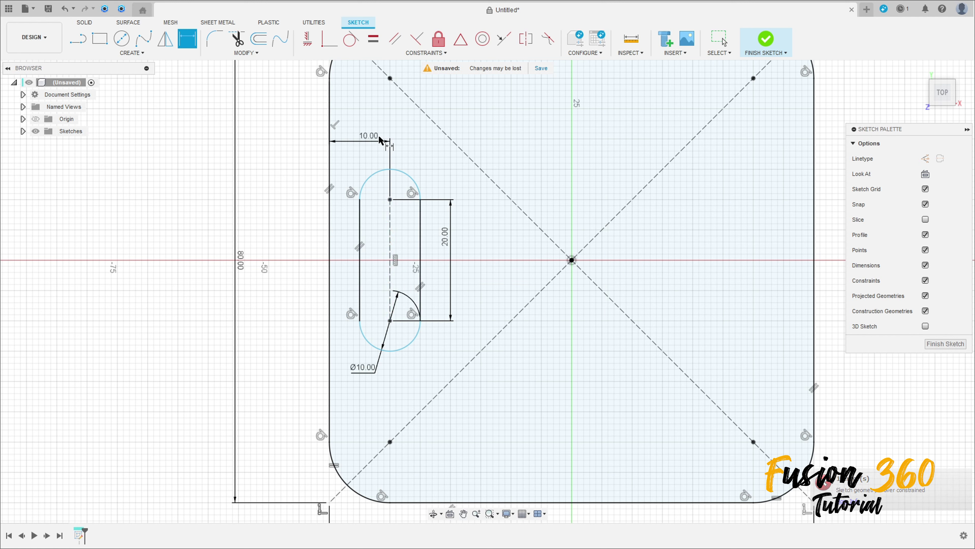
pyautogui.click(390, 199)
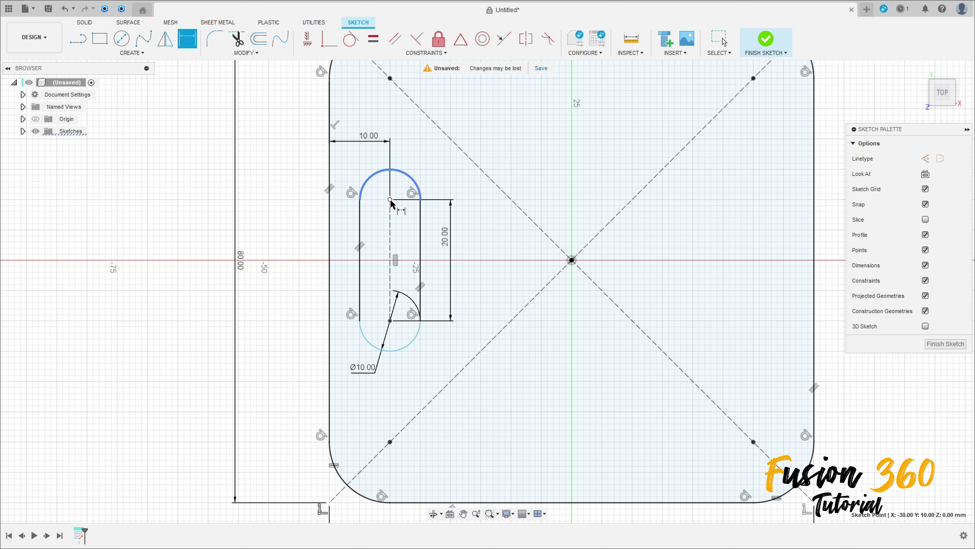
pyautogui.click(572, 261)
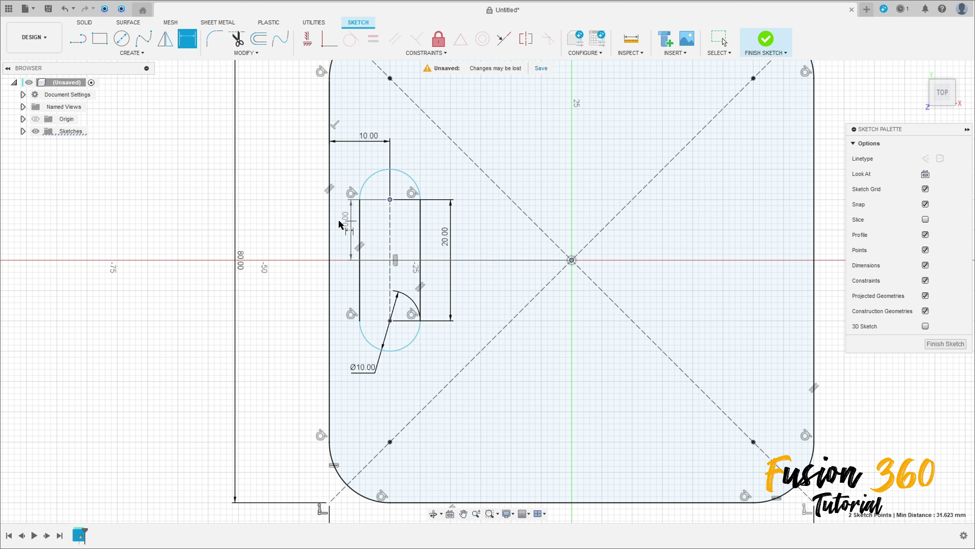
pyautogui.click(263, 225)
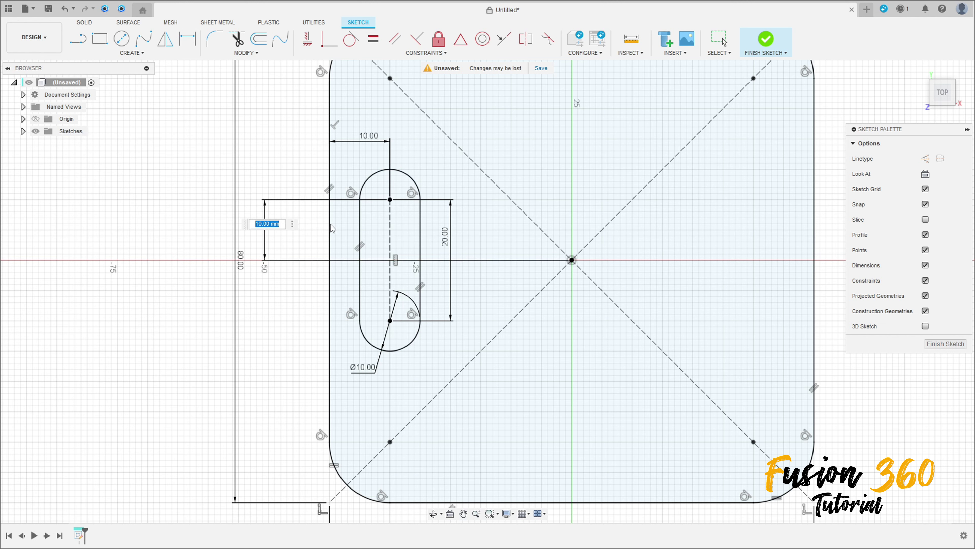
pyautogui.press('Return')
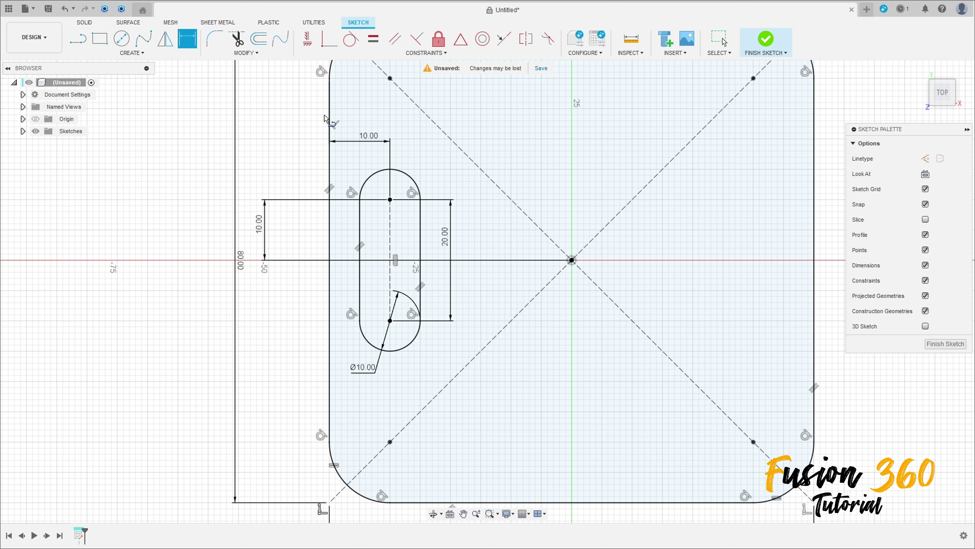
# Step: Draw a vertical construction line up from the origin
pyautogui.press('l')
pyautogui.click(925, 159)
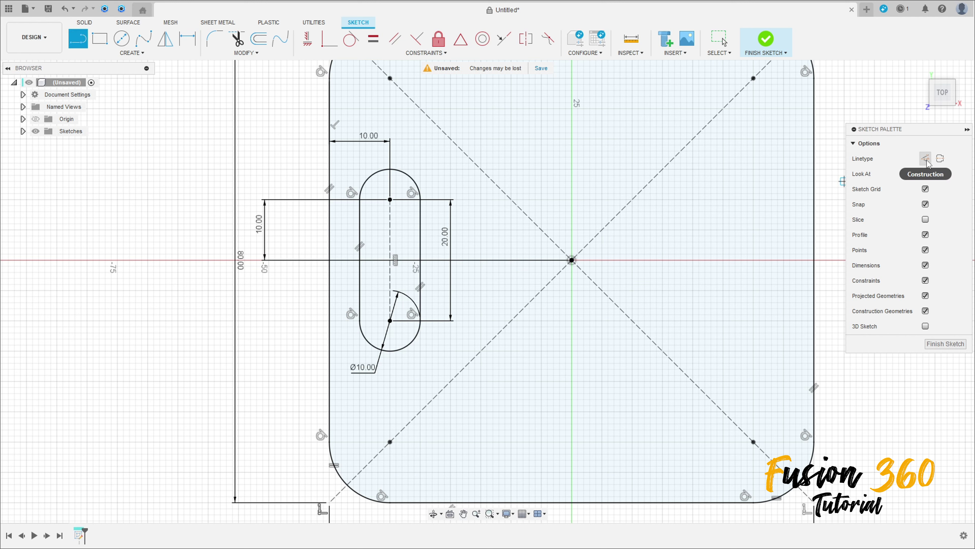
pyautogui.click(572, 260)
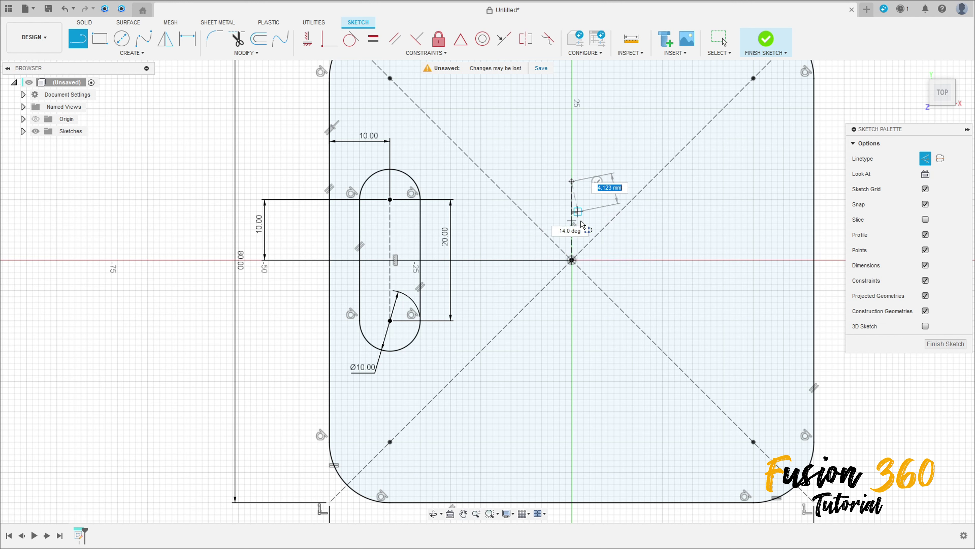
pyautogui.doubleClick(572, 181)
pyautogui.press('Escape')
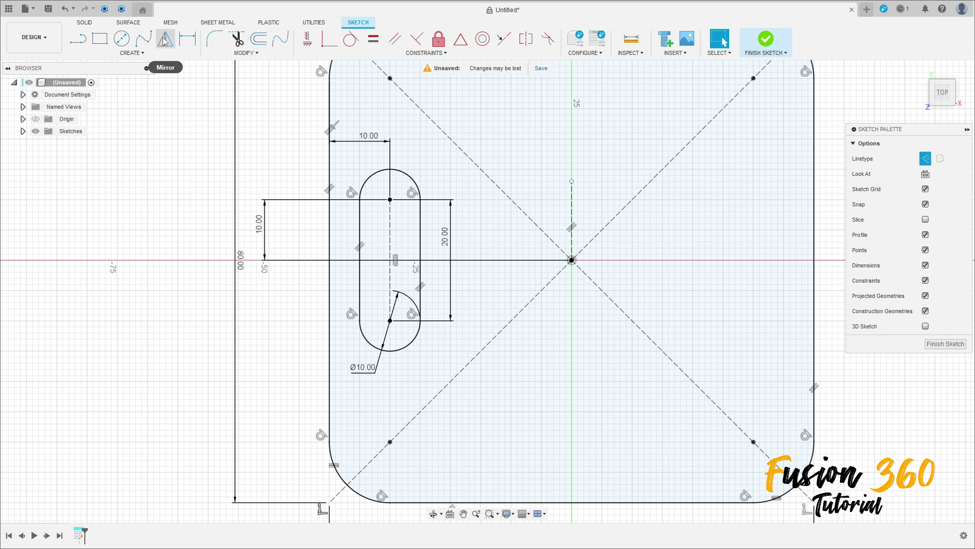
# Step: Mirror the slot across the construction line to the right side and finish the sketch
pyautogui.click(165, 39)
pyautogui.click(374, 179)
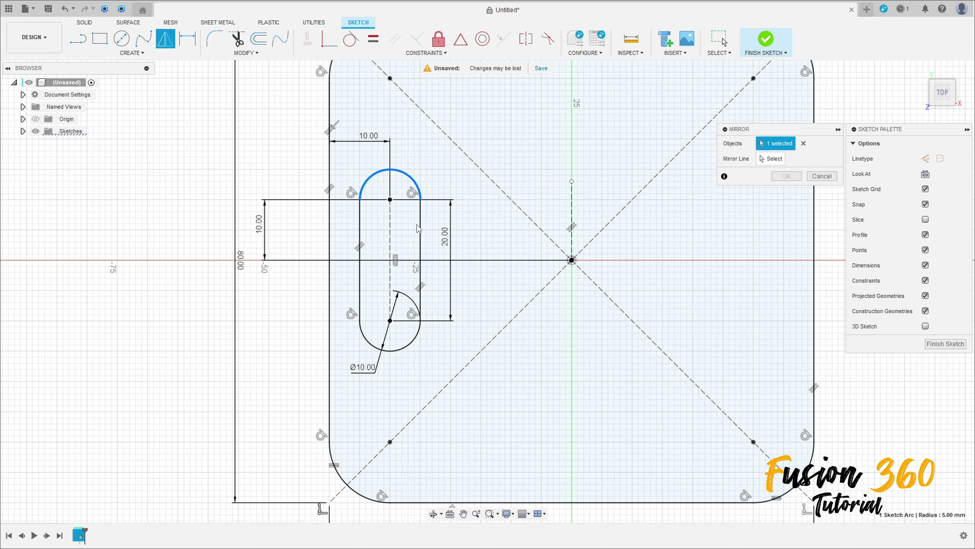
pyautogui.click(419, 262)
pyautogui.click(409, 347)
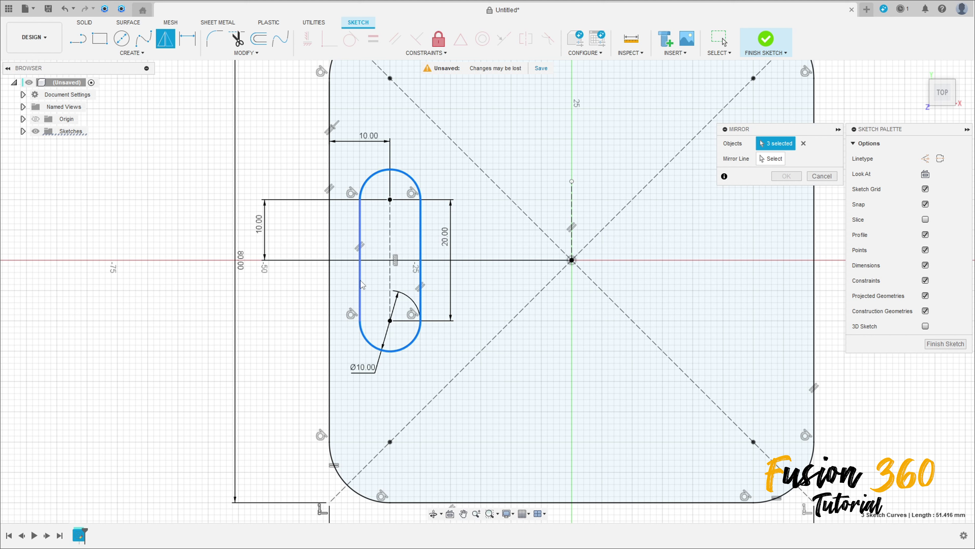
pyautogui.click(766, 161)
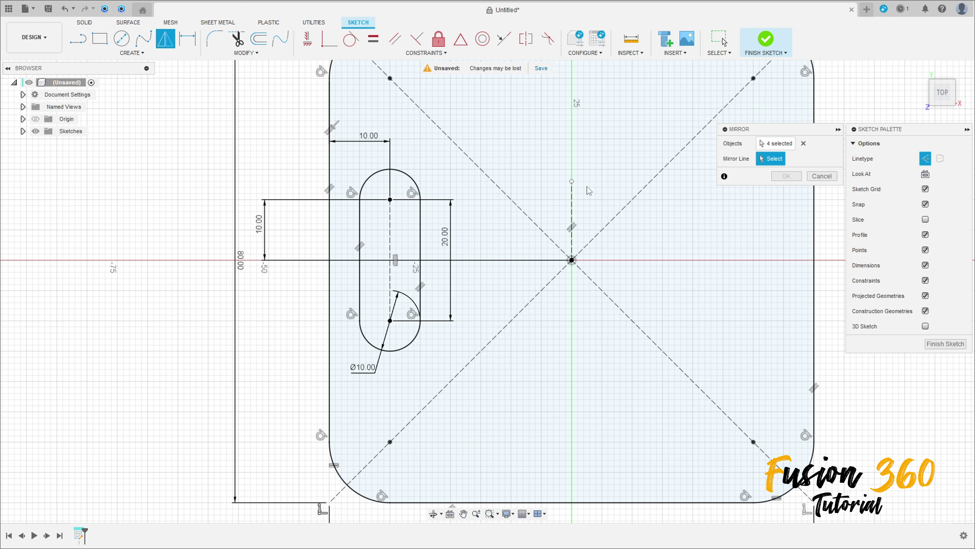
pyautogui.click(572, 202)
pyautogui.click(786, 176)
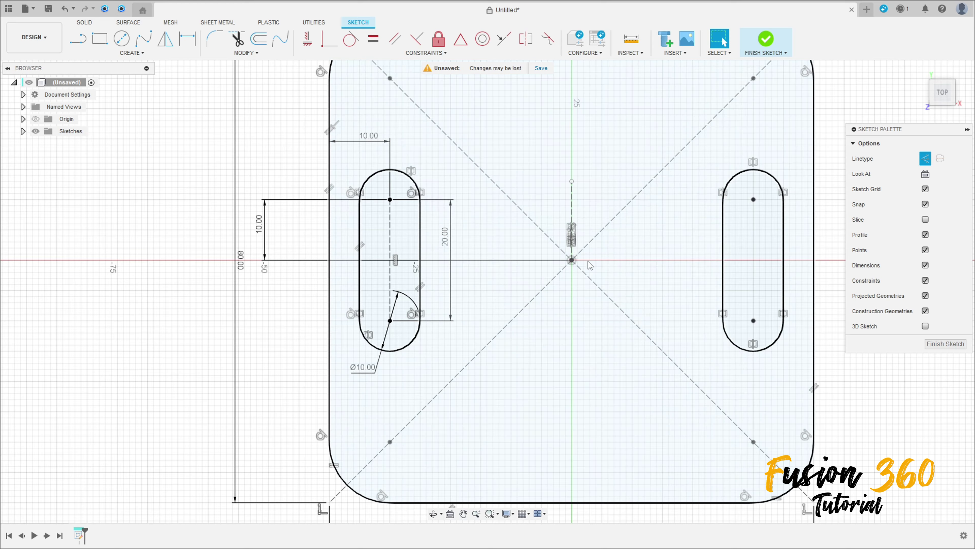
pyautogui.keyDown('shift'); pyautogui.moveTo(614, 307); pyautogui.dragTo(691, 192, button='middle'); pyautogui.keyUp('shift')
pyautogui.click(764, 40)
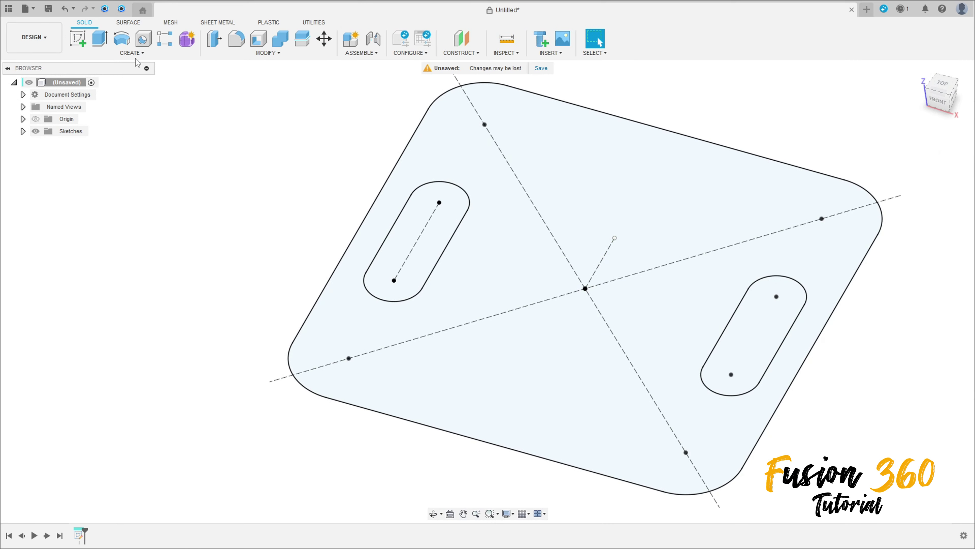
# Step: Extrude the rounded plate profile 15 mm into a solid, leaving both slots open
pyautogui.click(100, 39)
pyautogui.click(517, 250)
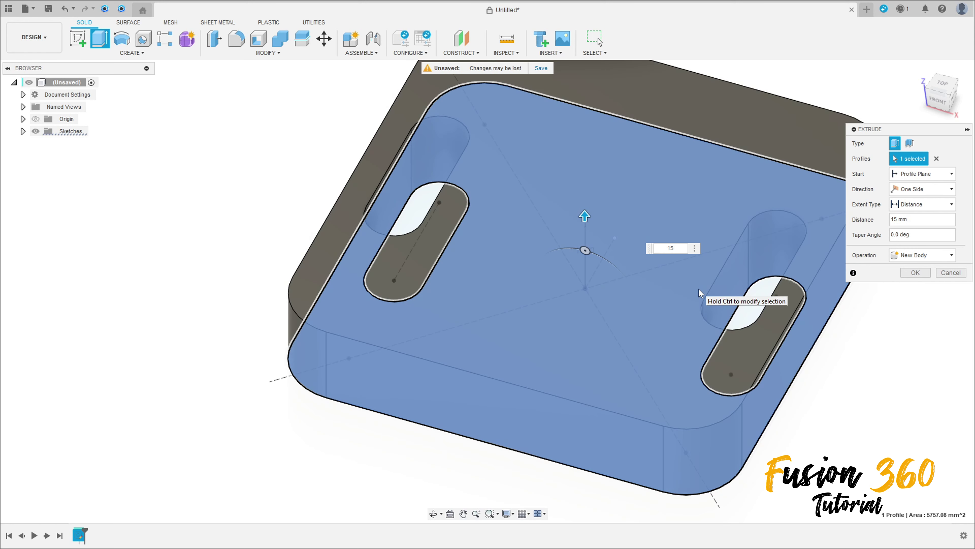
pyautogui.press('Return')
pyautogui.scroll(-3, 698, 290)
pyautogui.moveTo(670, 340); pyautogui.dragTo(530, 340, button='middle')
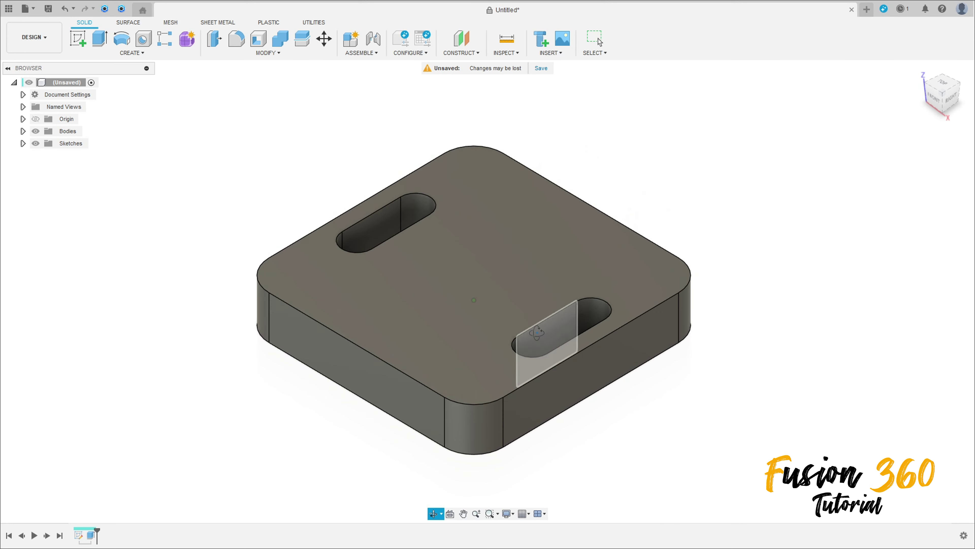
# Step: Start a sketch on the front plane and draw a 30 × 5 mm rectangle
pyautogui.click(79, 41)
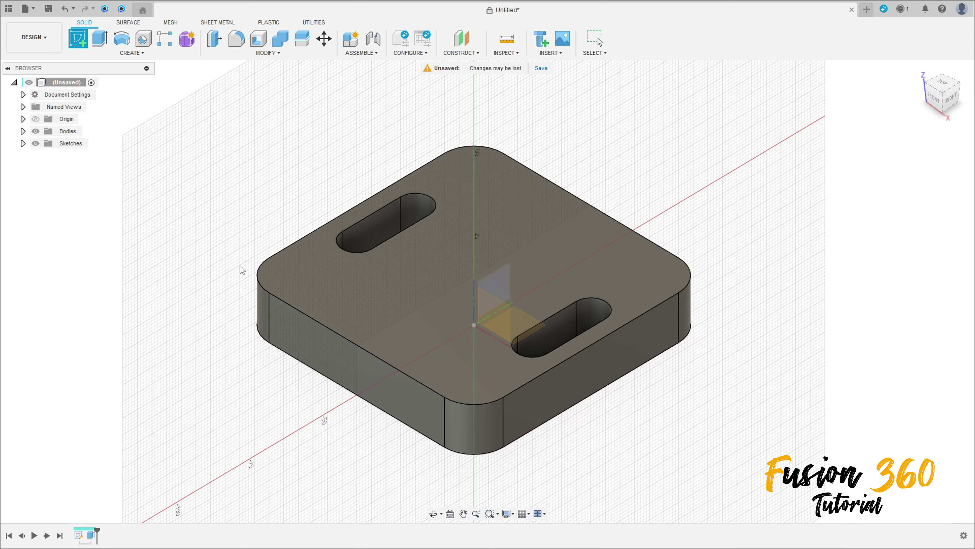
pyautogui.click(336, 345)
pyautogui.scroll(2, 495, 268)
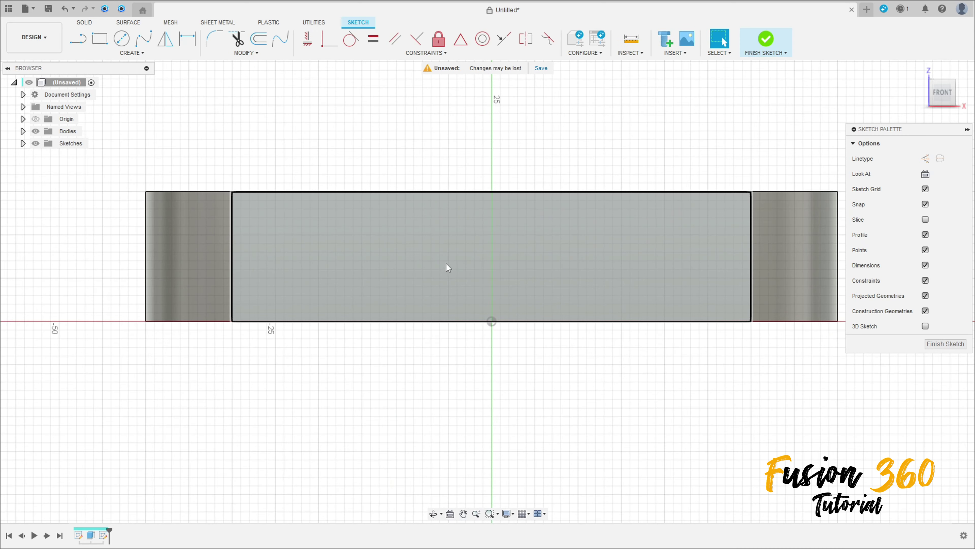
pyautogui.click(100, 38)
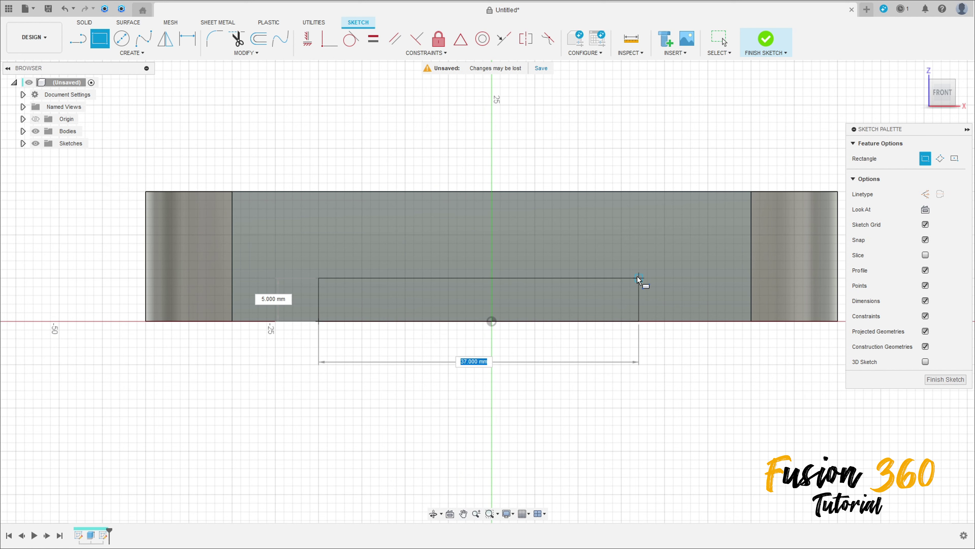
pyautogui.press('Tab')
pyautogui.write('5')
pyautogui.press('Return')
pyautogui.press('Escape')
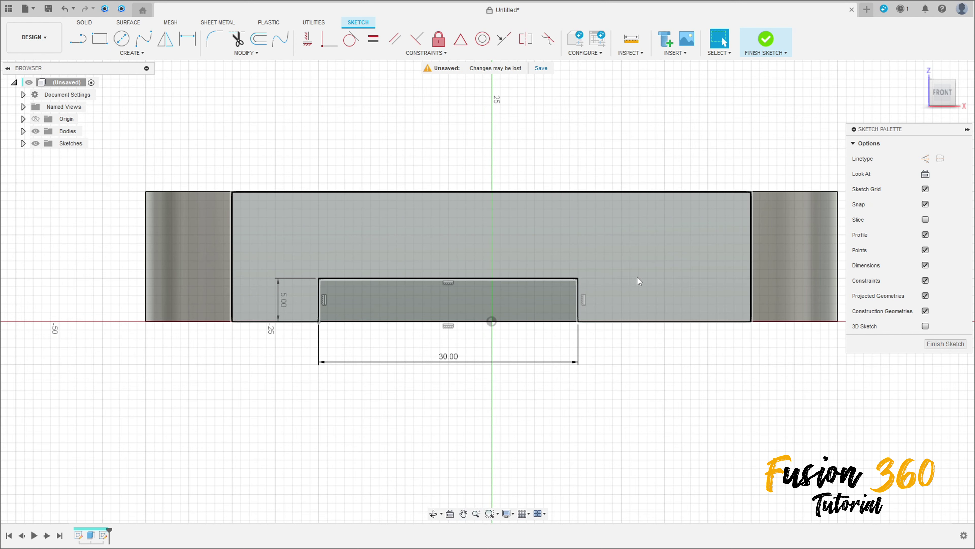
# Step: Constrain the rectangle symmetric about the vertical axis
pyautogui.scroll(2, 566, 294)
pyautogui.scroll(1, 565, 296)
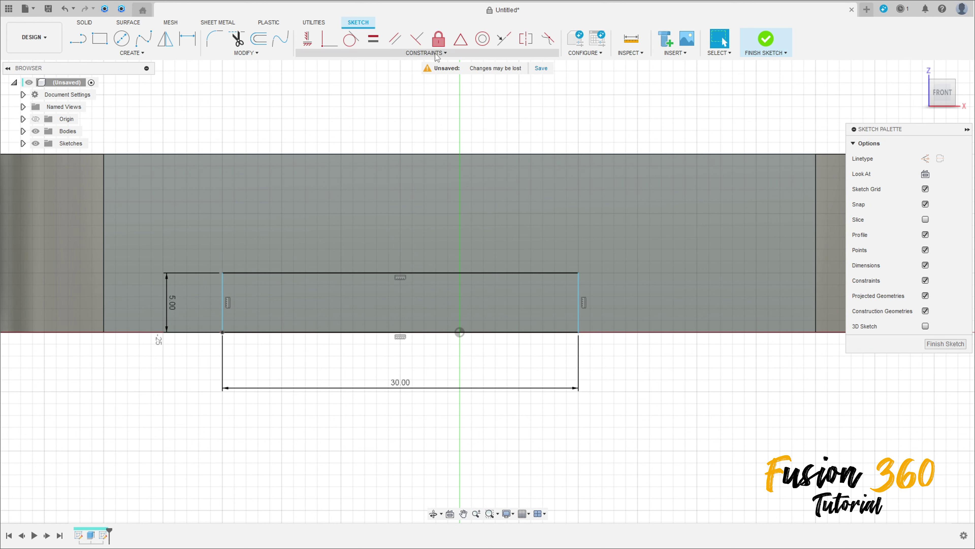
pyautogui.click(461, 38)
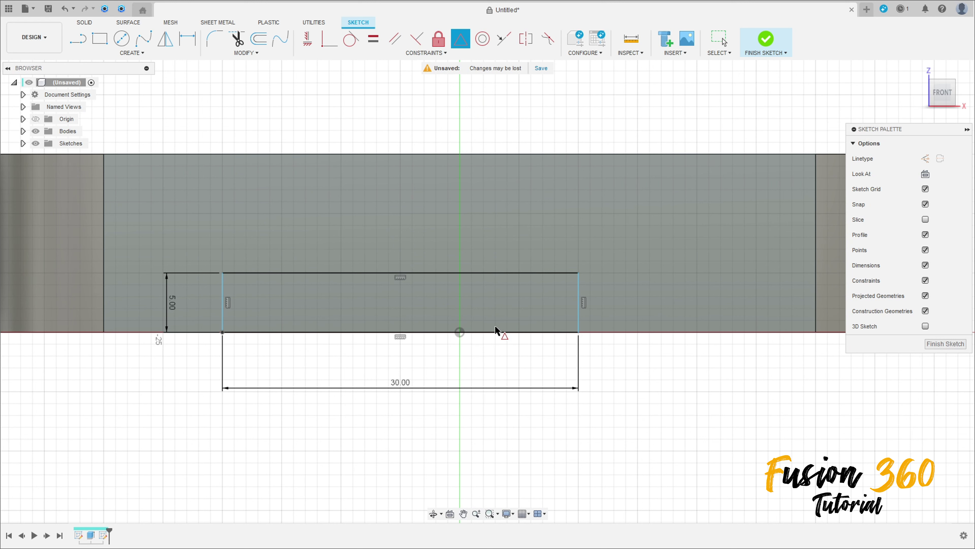
pyautogui.click(461, 331)
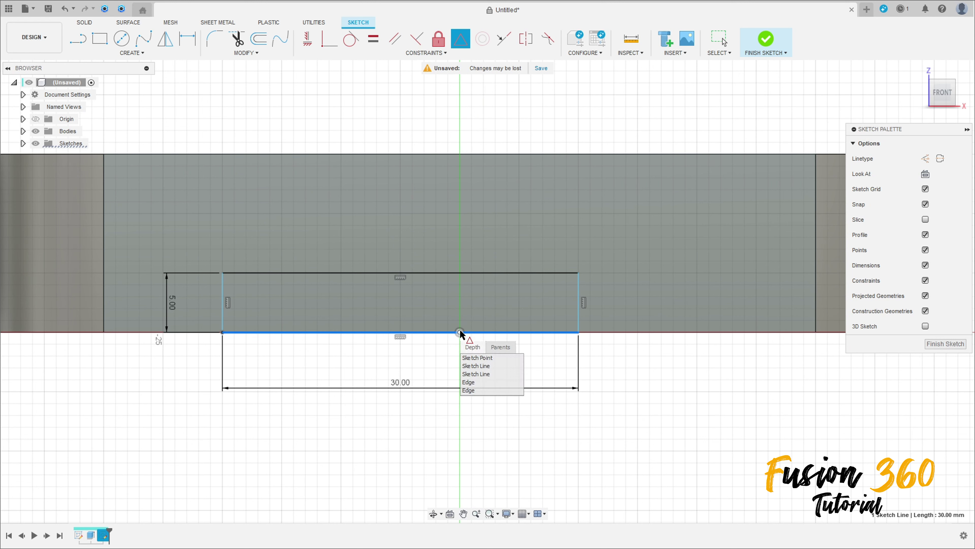
pyautogui.click(460, 338)
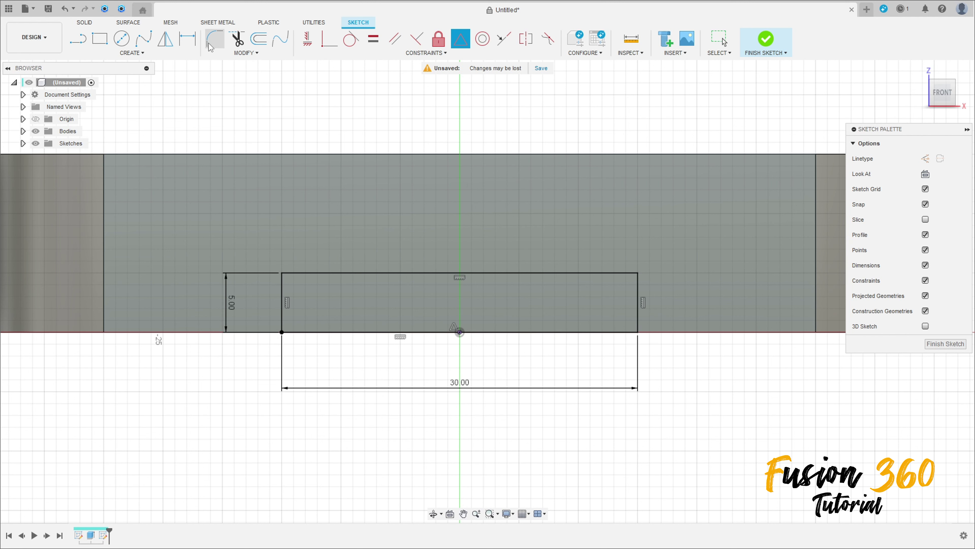
# Step: Round the rectangle's two top corners with a 5 mm fillet
pyautogui.click(215, 39)
pyautogui.click(282, 302)
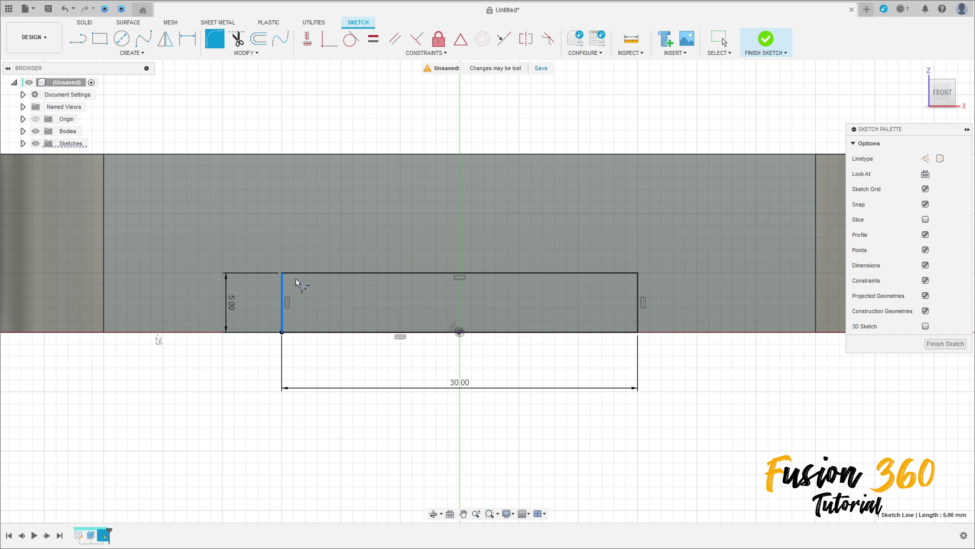
pyautogui.click(309, 273)
pyautogui.write('5')
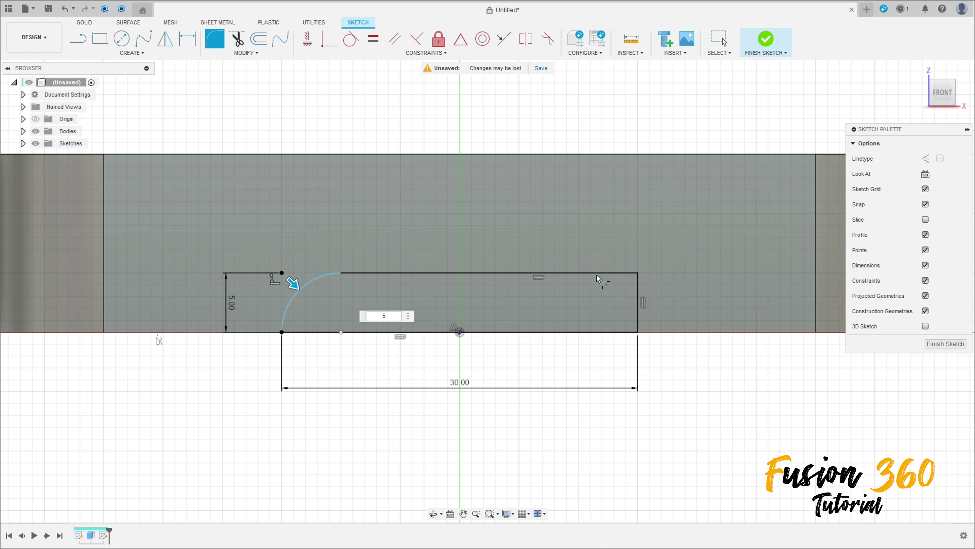
pyautogui.click(620, 274)
pyautogui.click(638, 307)
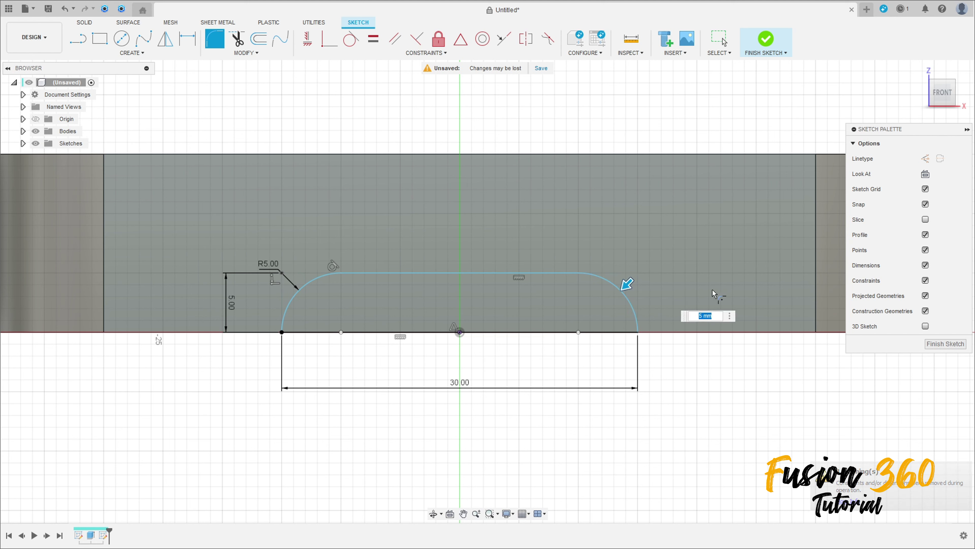
pyautogui.press('Return')
# Step: Finish the sketch and extrude the rounded profile as a flipped Cut through All
pyautogui.click(766, 40)
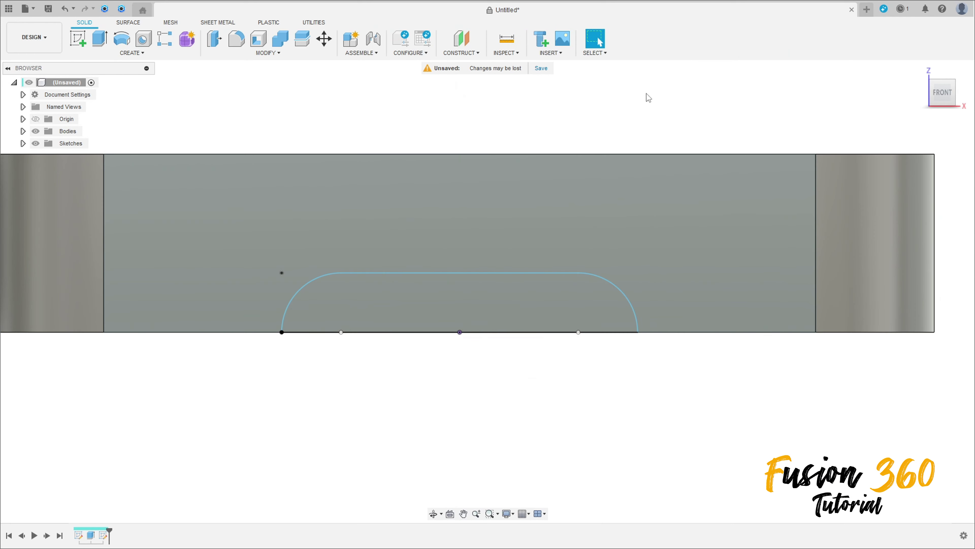
pyautogui.click(100, 39)
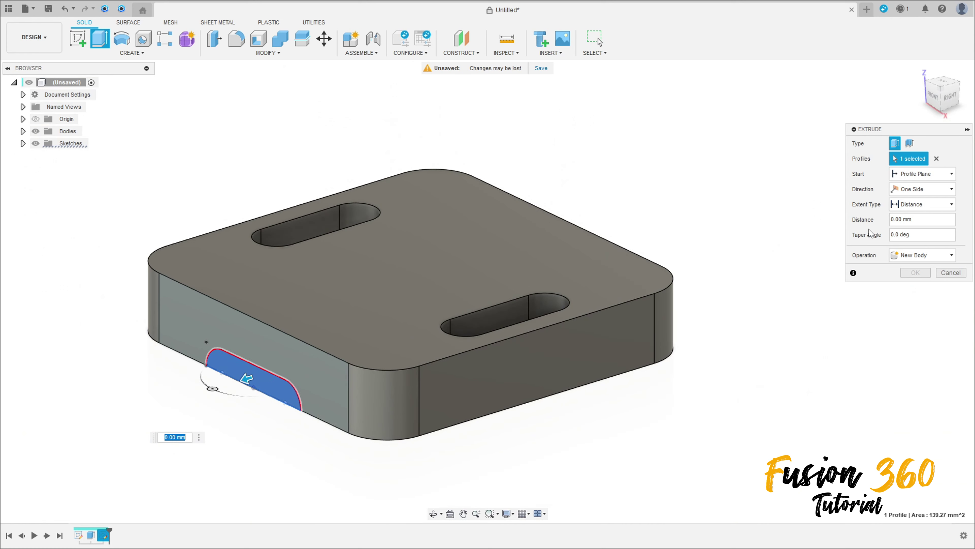
pyautogui.click(921, 254)
pyautogui.click(907, 284)
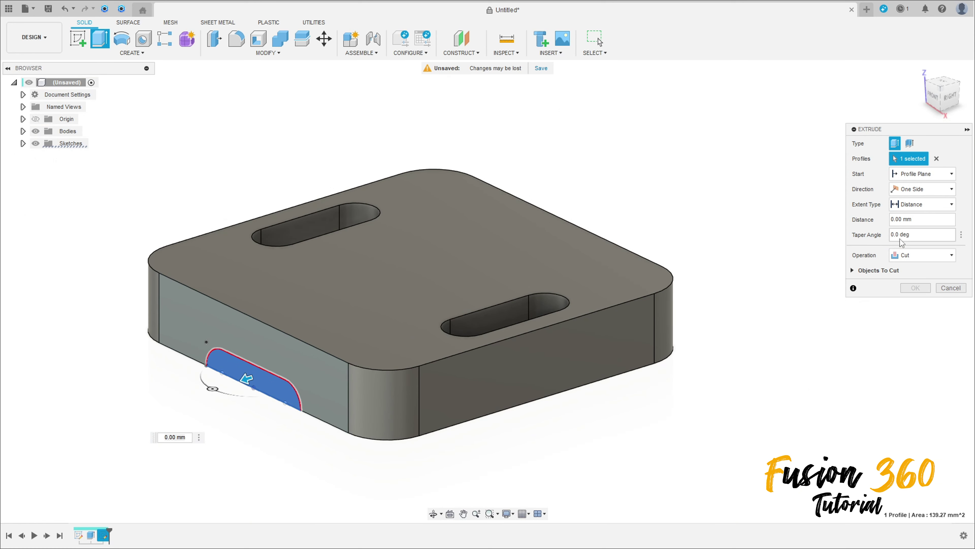
pyautogui.click(921, 204)
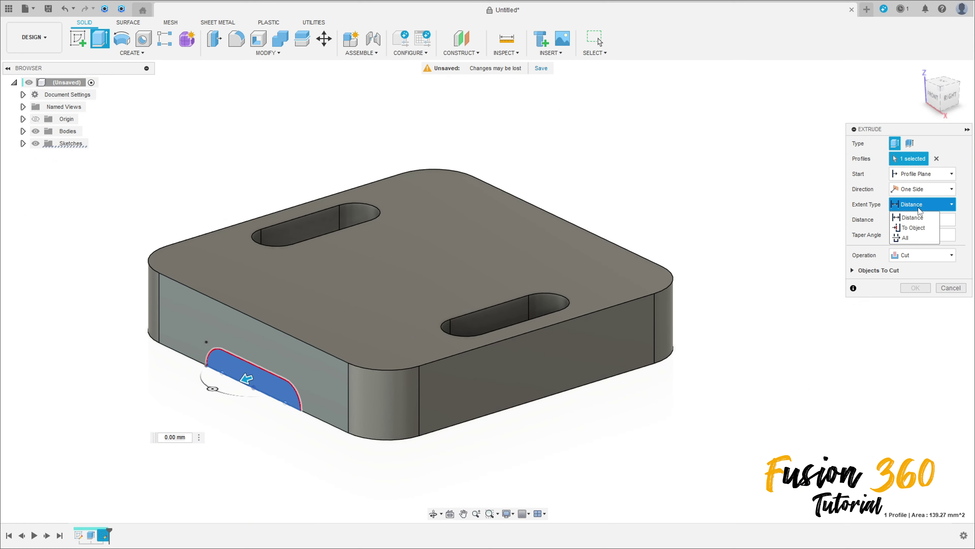
pyautogui.click(913, 238)
pyautogui.click(895, 219)
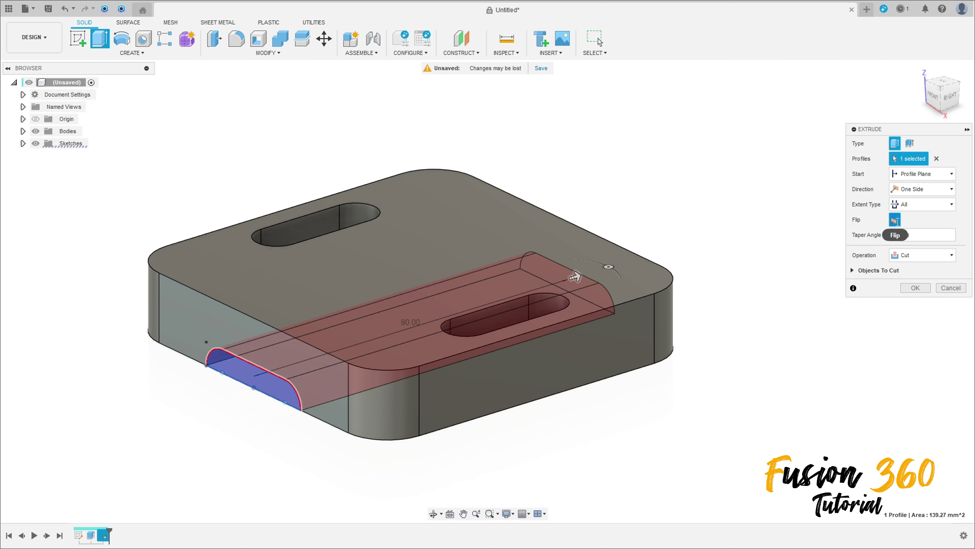
pyautogui.click(915, 288)
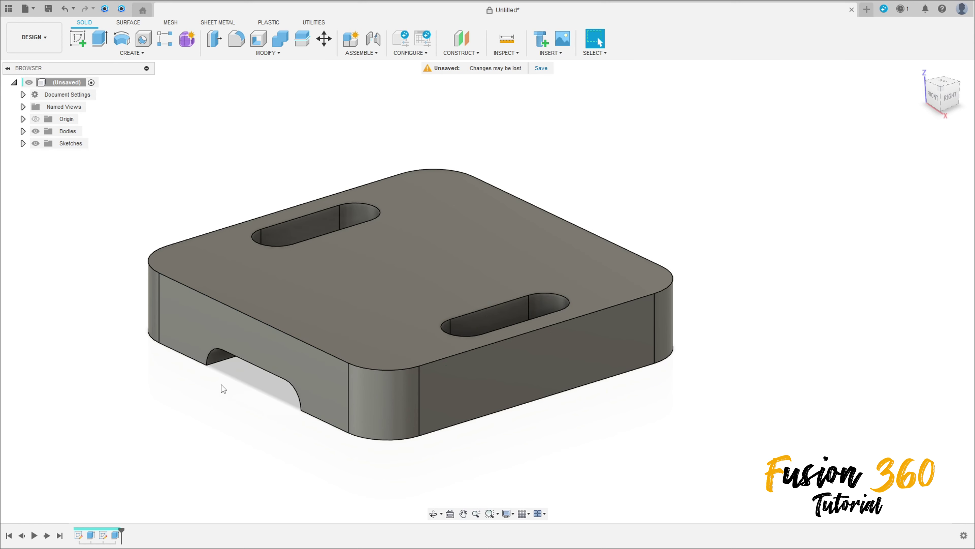
pyautogui.moveTo(217, 387)
pyautogui.keyDown('shift'); pyautogui.mouseDown(button='middle')
pyautogui.moveTo(307, 322)
pyautogui.moveTo(233, 389)
pyautogui.mouseUp(button='middle'); pyautogui.keyUp('shift')
# Step: Start a sketch on the right-side origin plane, temporarily hiding the plate body to select it
pyautogui.press('F6')
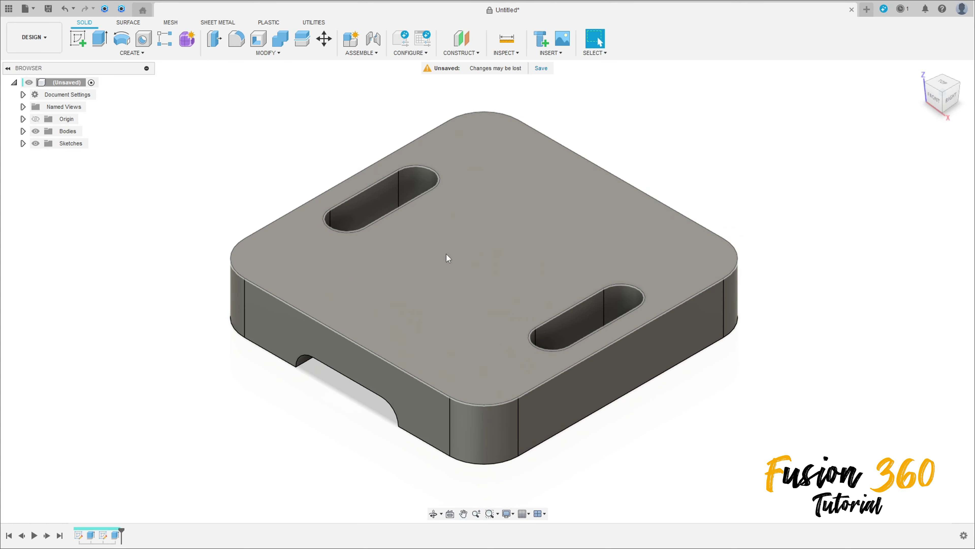
pyautogui.click(80, 40)
pyautogui.keyDown('shift'); pyautogui.moveTo(527, 290); pyautogui.dragTo(433, 248, button='middle'); pyautogui.keyUp('shift')
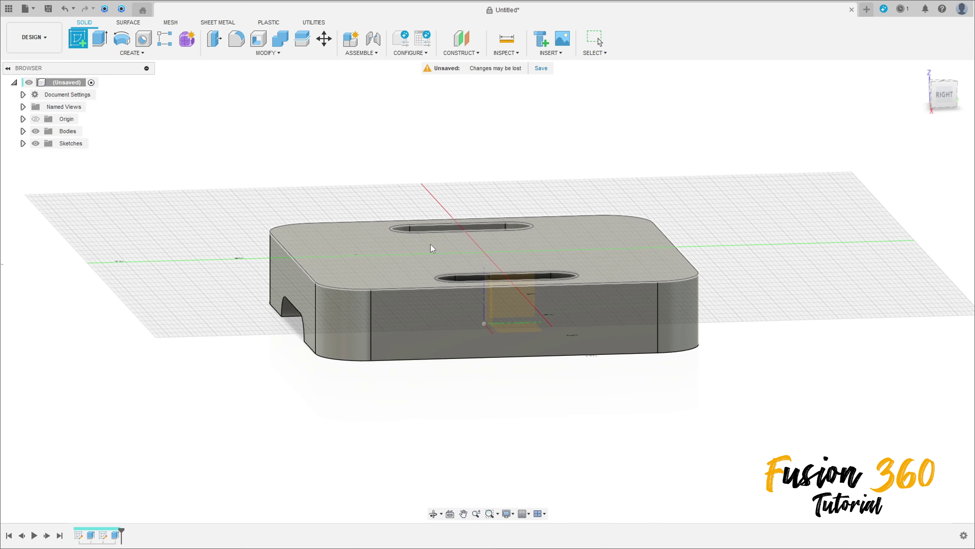
pyautogui.click(432, 248)
pyautogui.click(35, 132)
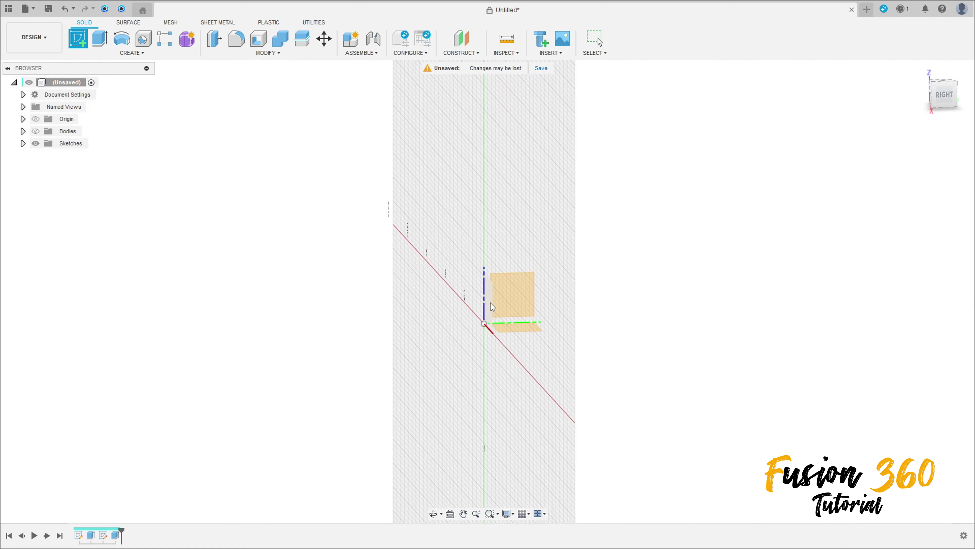
pyautogui.click(36, 132)
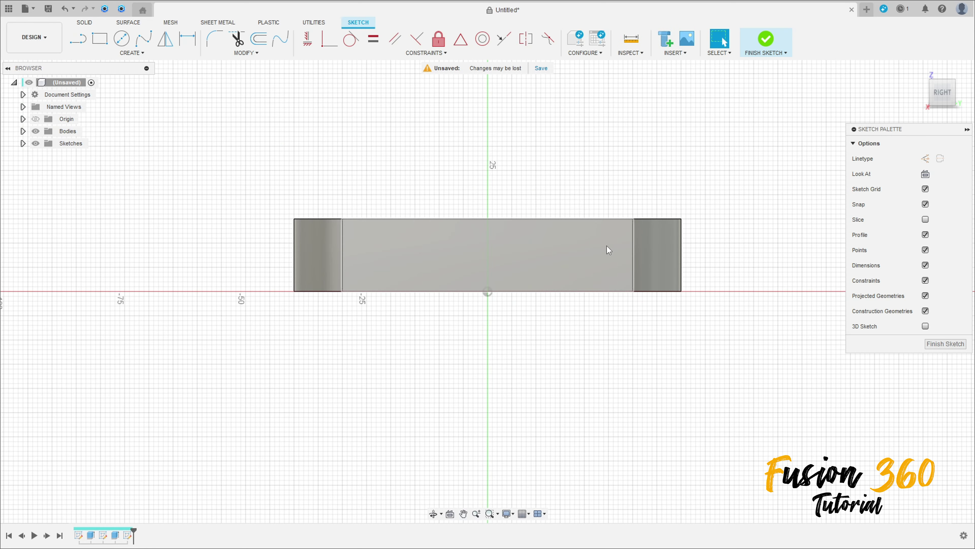
pyautogui.scroll(-3, 629, 272)
pyautogui.moveTo(629, 273); pyautogui.dragTo(575, 357, button='middle')
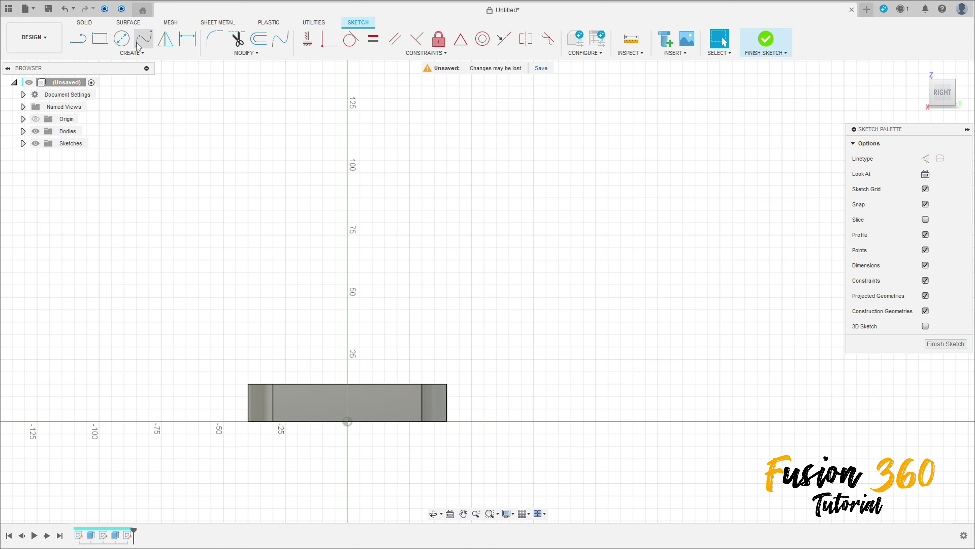
# Step: Draw concentric Ø38 and Ø20 circles above the plate
pyautogui.click(121, 39)
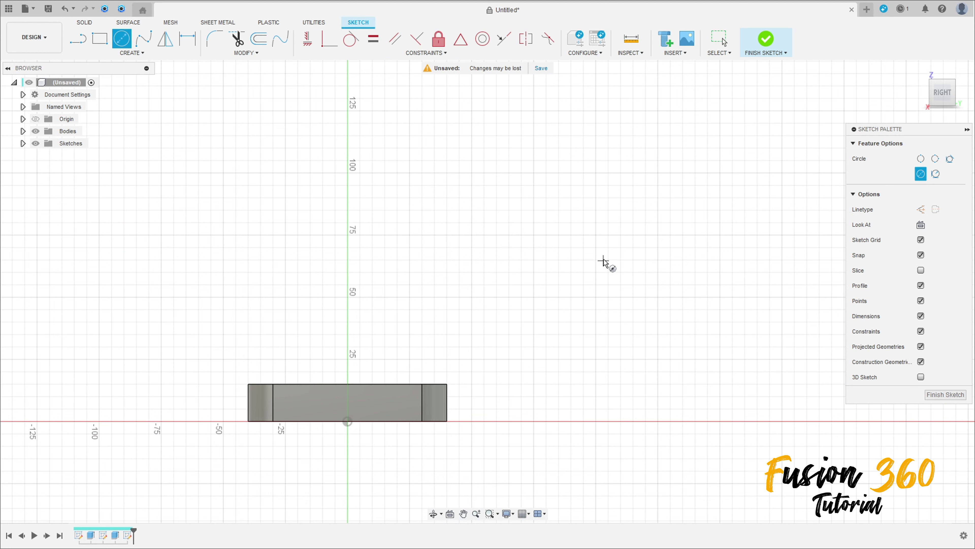
pyautogui.click(596, 235)
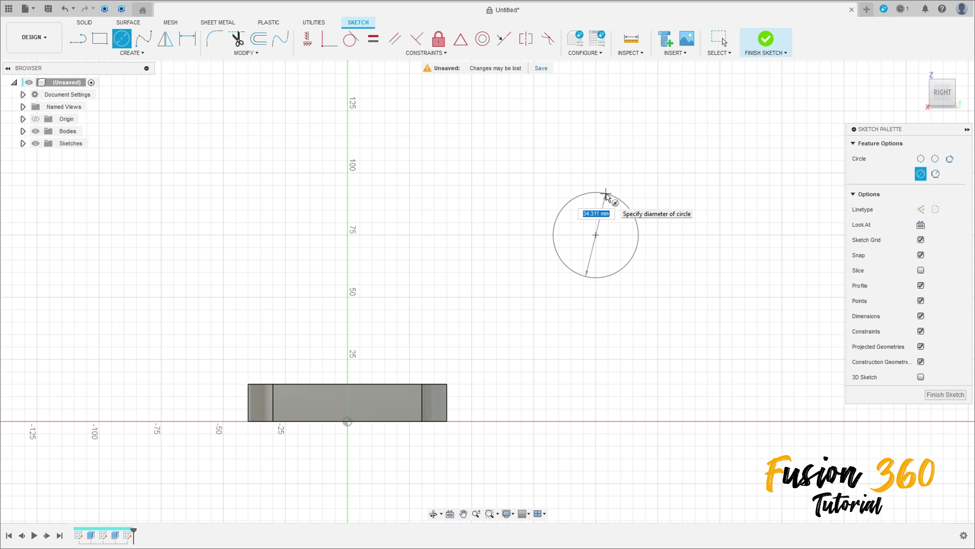
pyautogui.write('38')
pyautogui.press('Return')
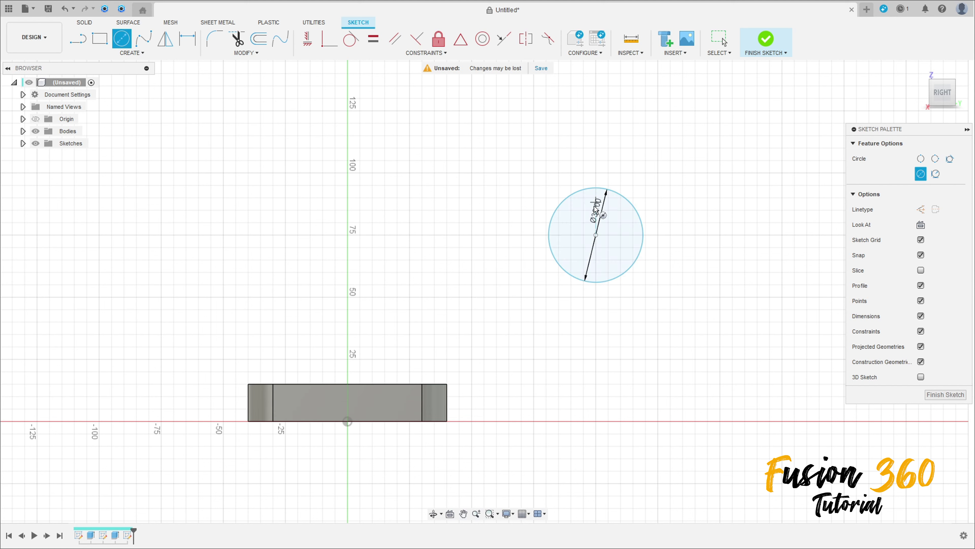
pyautogui.click(596, 235)
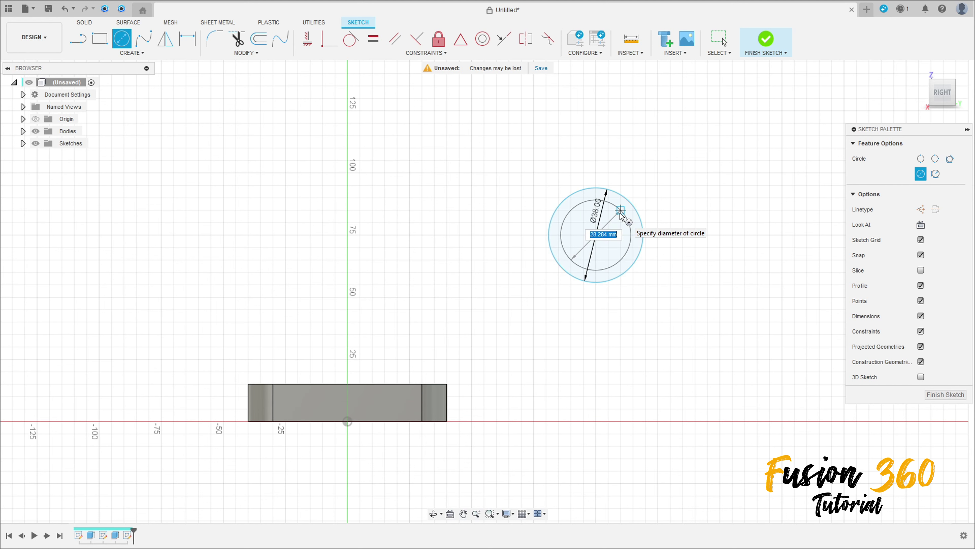
pyautogui.press('Return')
pyautogui.press('Escape')
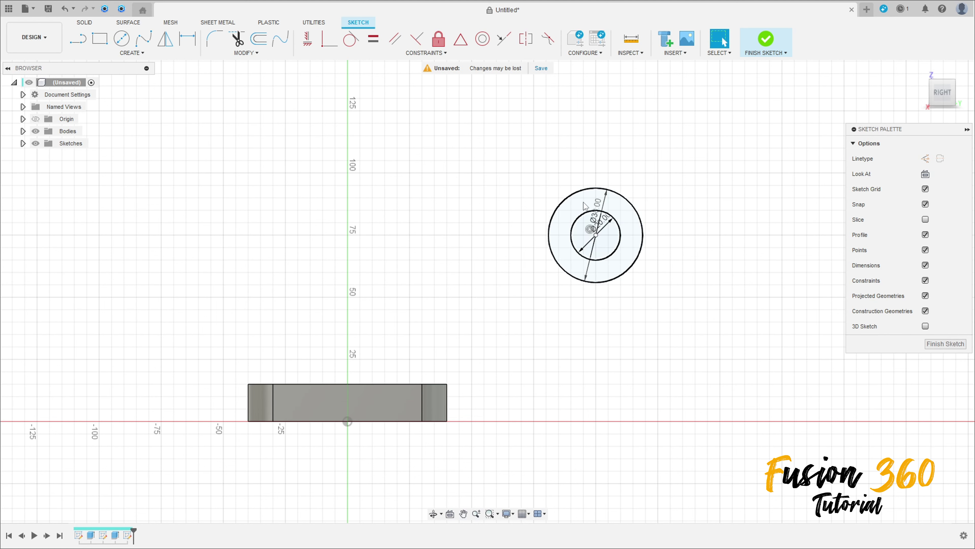
pyautogui.moveTo(584, 205); pyautogui.dragTo(658, 160)
pyautogui.moveTo(603, 227); pyautogui.dragTo(685, 208)
# Step: Dimension the circle centre 100 mm horizontally and 75 mm vertically from the origin
pyautogui.click(183, 45)
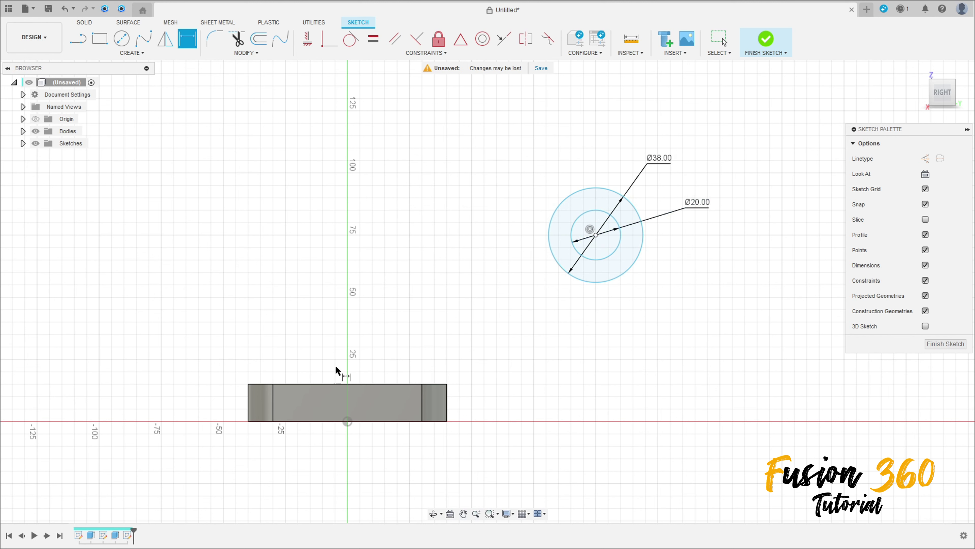
pyautogui.click(348, 421)
pyautogui.click(596, 235)
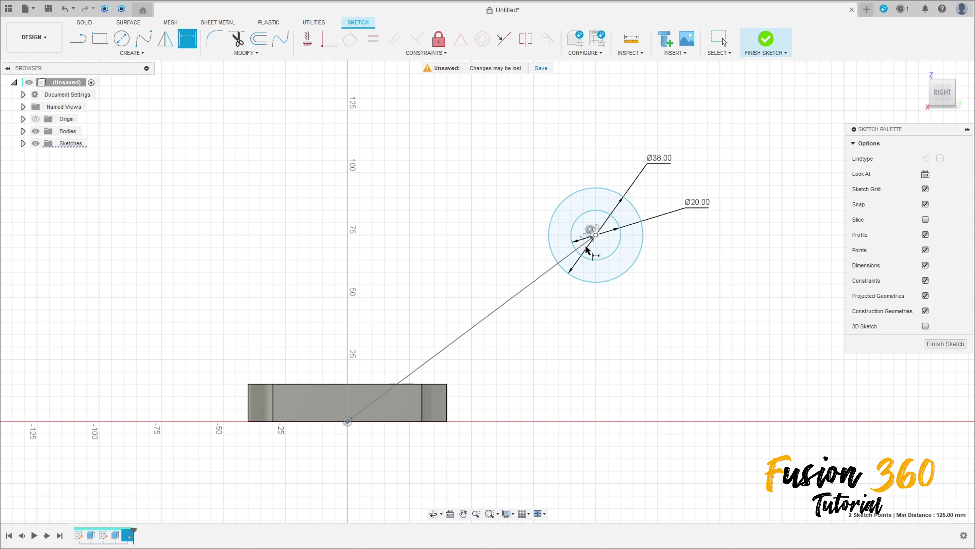
pyautogui.click(483, 469)
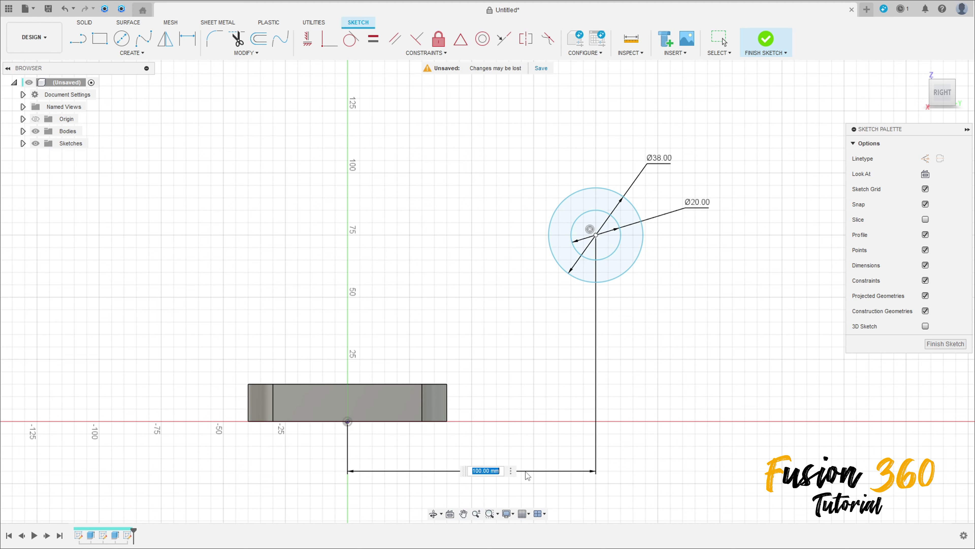
pyautogui.press('Return')
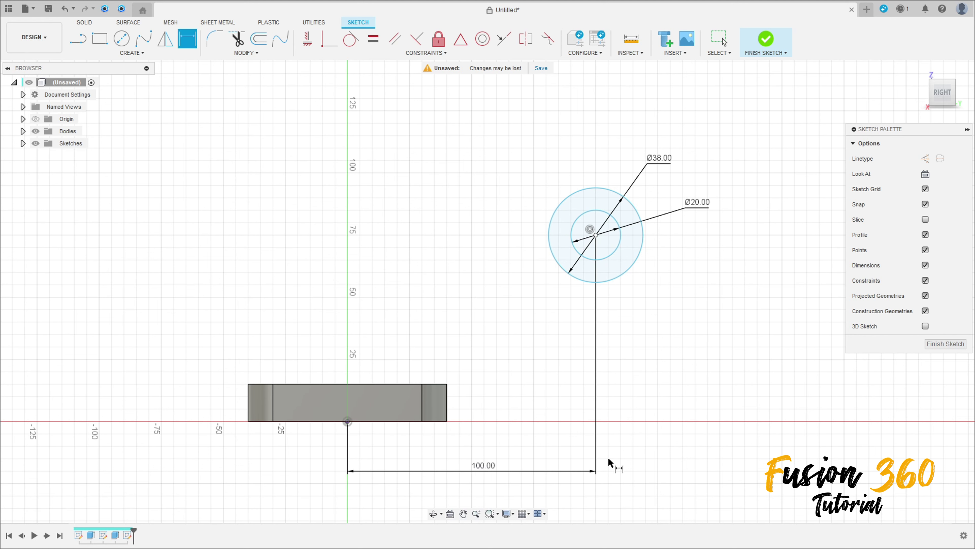
pyautogui.click(348, 422)
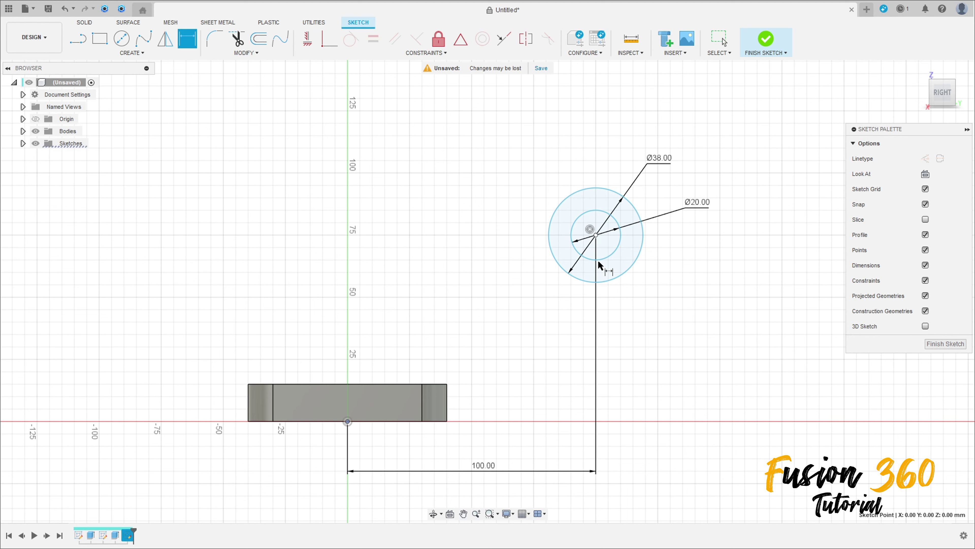
pyautogui.click(597, 236)
pyautogui.click(697, 331)
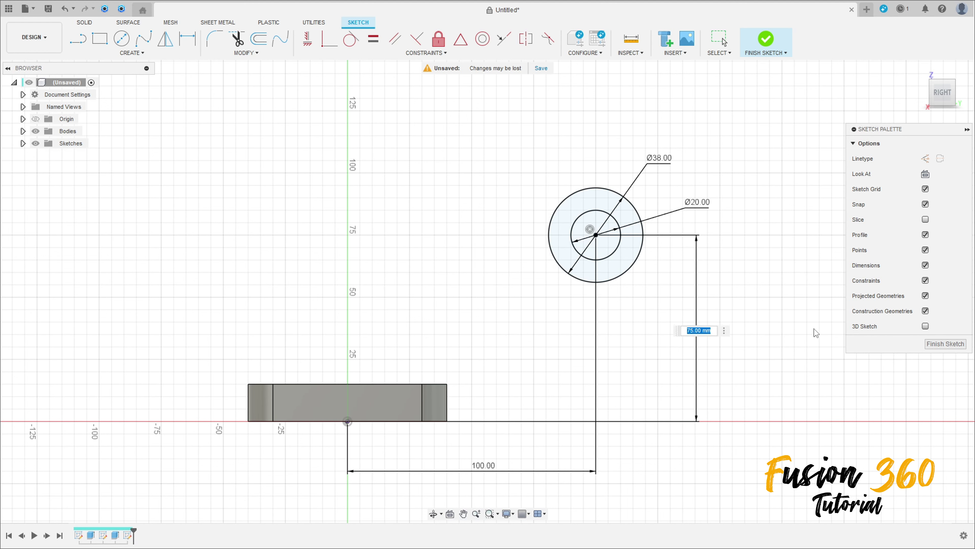
pyautogui.press('Return')
pyautogui.press('Escape')
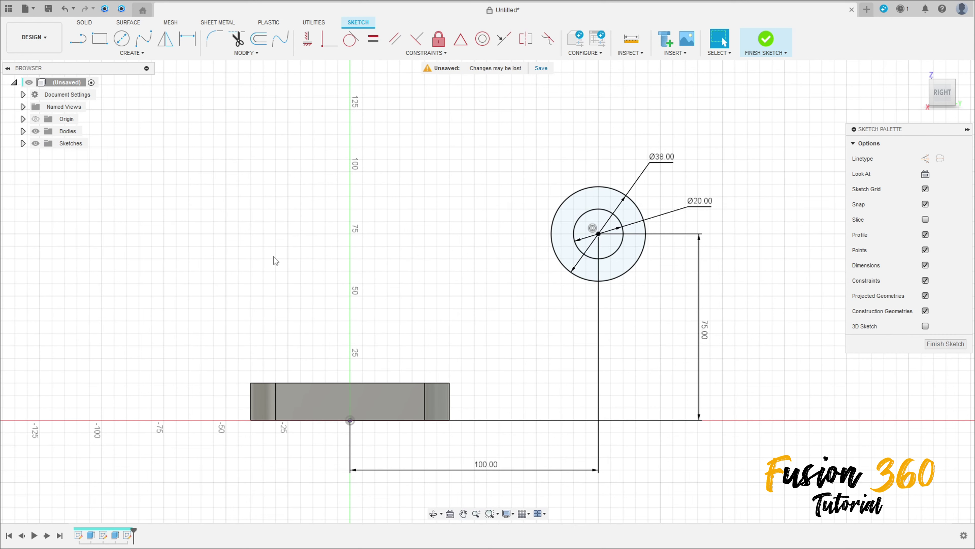
# Step: Draw two joined 3-point arcs from the Ø38 circle's top down to the block's corner
pyautogui.click(140, 54)
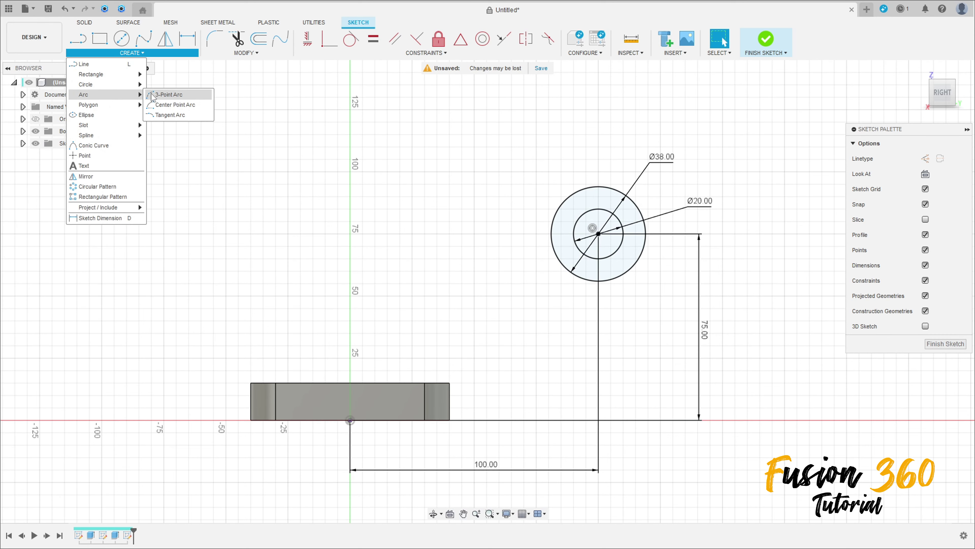
pyautogui.click(161, 95)
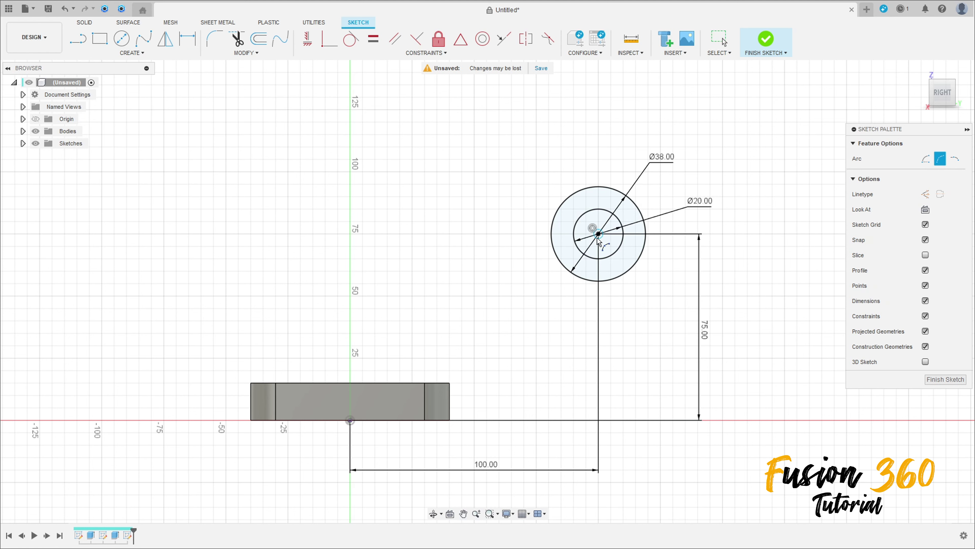
pyautogui.click(598, 187)
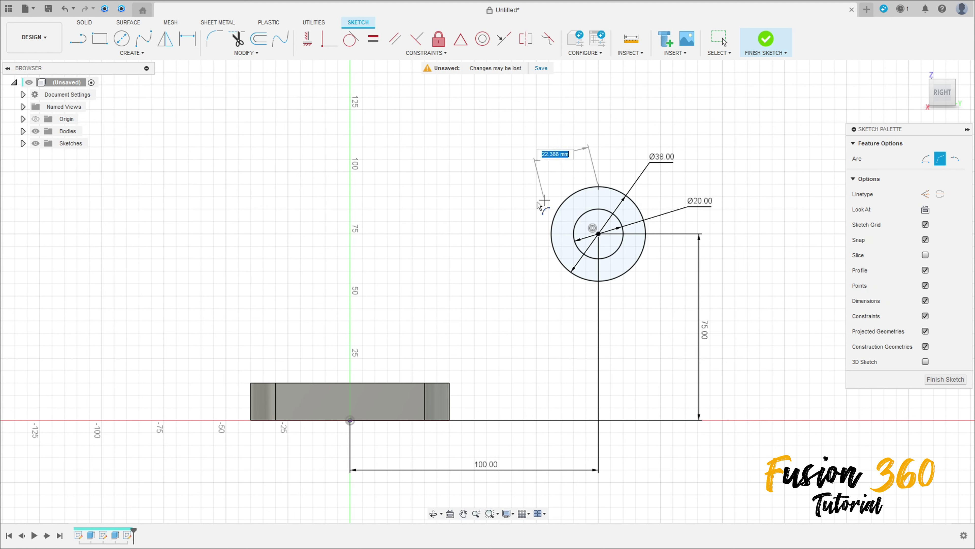
pyautogui.click(309, 350)
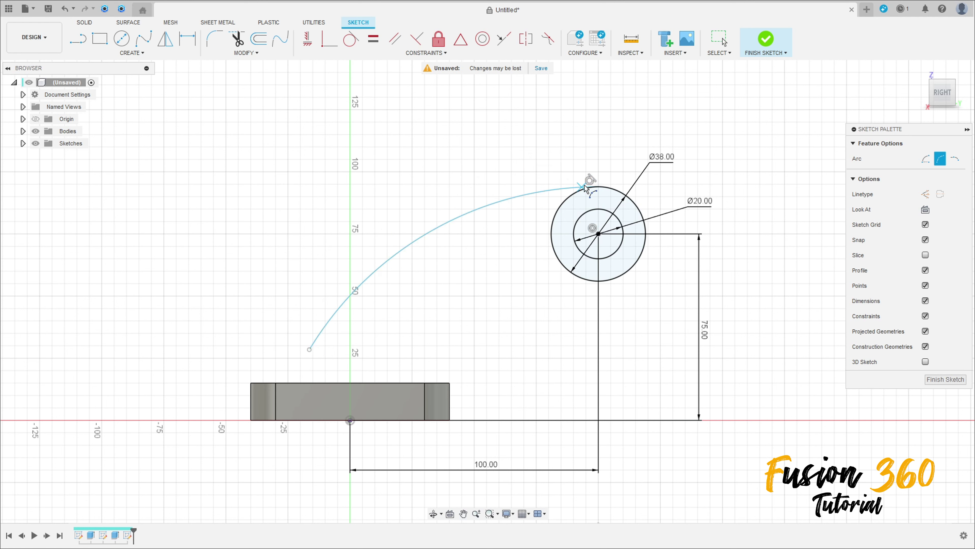
pyautogui.click(309, 350)
pyautogui.click(249, 383)
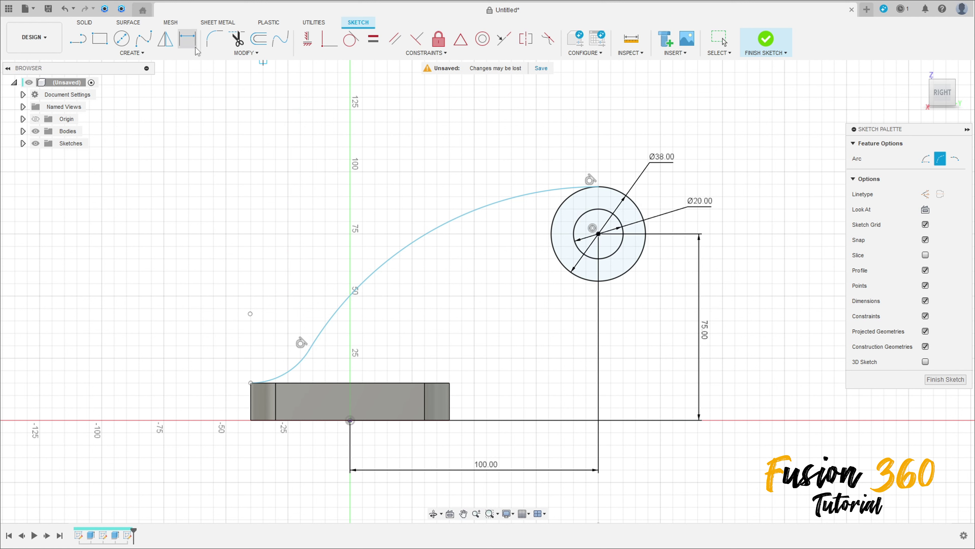
# Step: Place a radius dimension on the upper arc
pyautogui.click(187, 38)
pyautogui.click(440, 226)
pyautogui.click(423, 164)
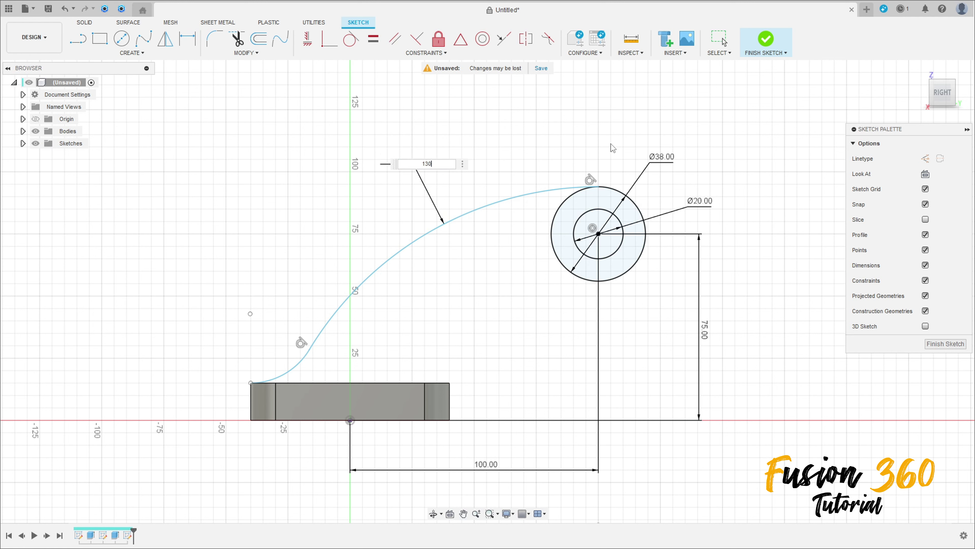
# Step: Set the upper arc radius to 130 mm and the lower arc radius to 40 mm
pyautogui.press('Return')
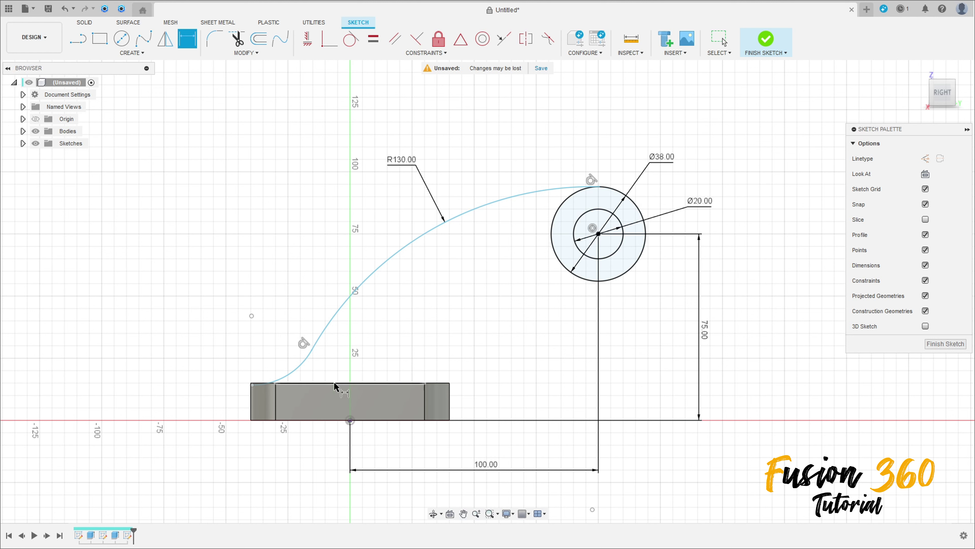
pyautogui.click(294, 372)
pyautogui.click(275, 332)
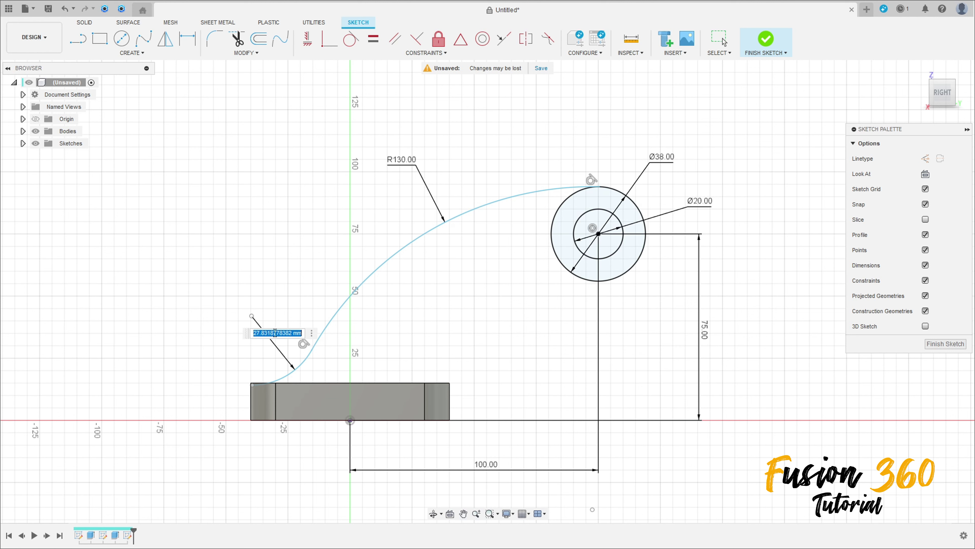
pyautogui.write('40')
pyautogui.press('Return')
pyautogui.scroll(3, 246, 384)
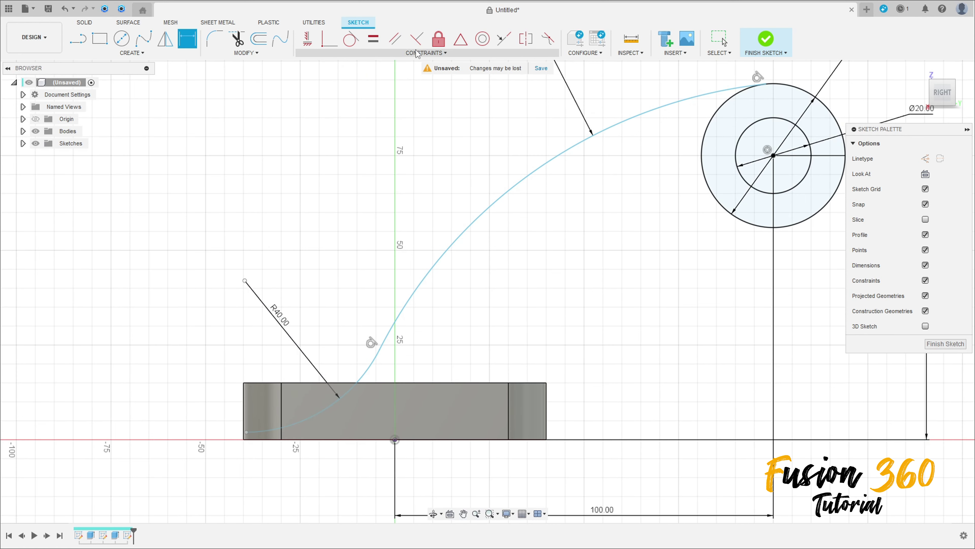
# Step: Make the curve's lower end coincident with the block's top-left corner
pyautogui.click(327, 45)
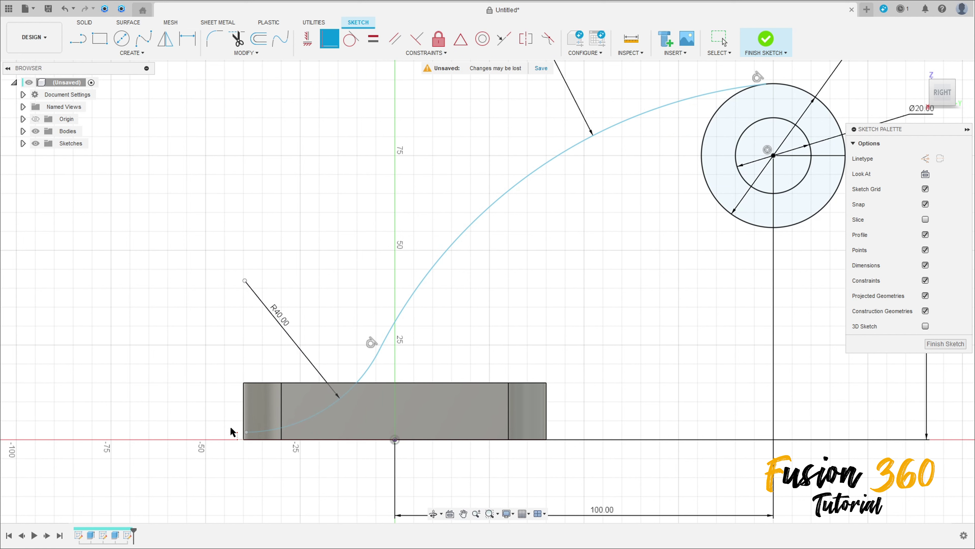
pyautogui.click(246, 432)
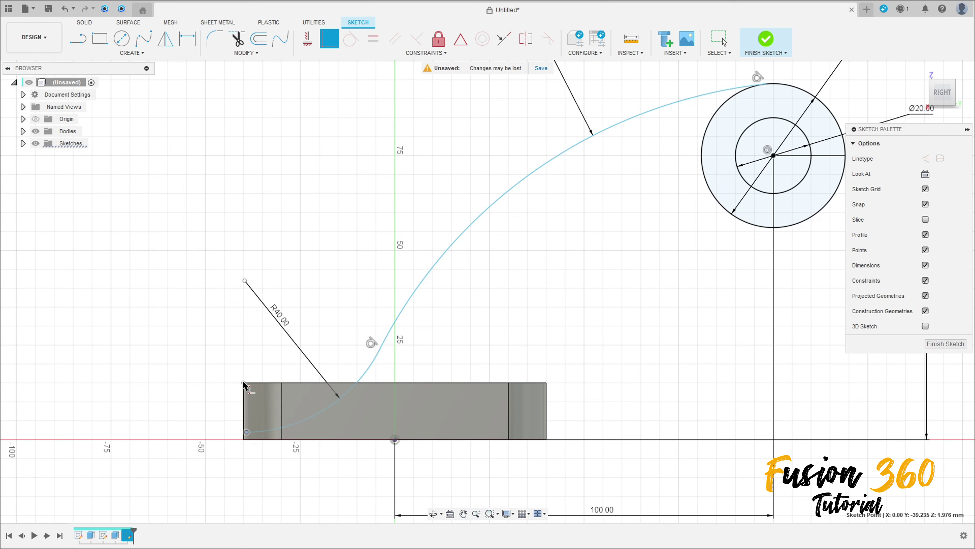
pyautogui.click(244, 383)
pyautogui.scroll(2, 299, 370)
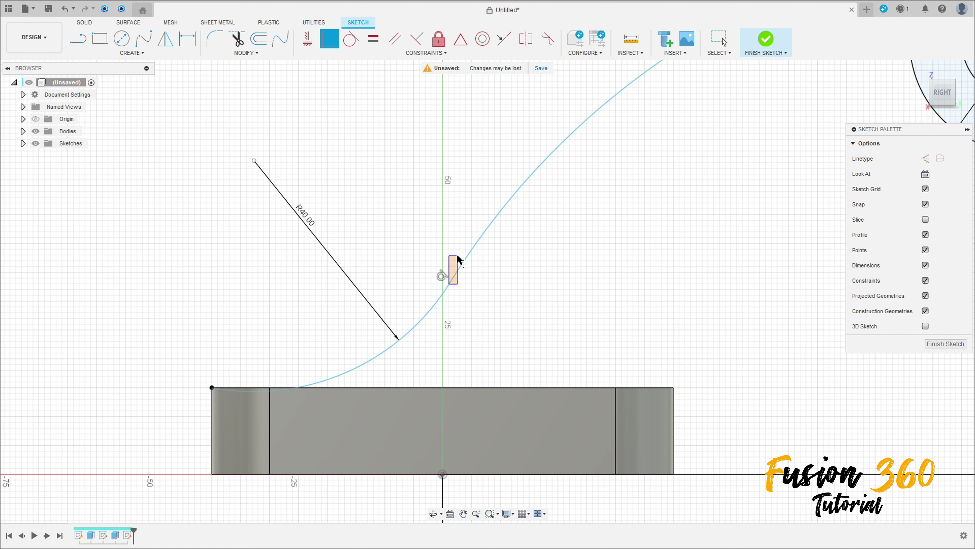
# Step: Drag the lower arc to the left to reshape the curve
pyautogui.click(450, 282)
pyautogui.click(400, 335)
pyautogui.moveTo(400, 335); pyautogui.dragTo(363, 309)
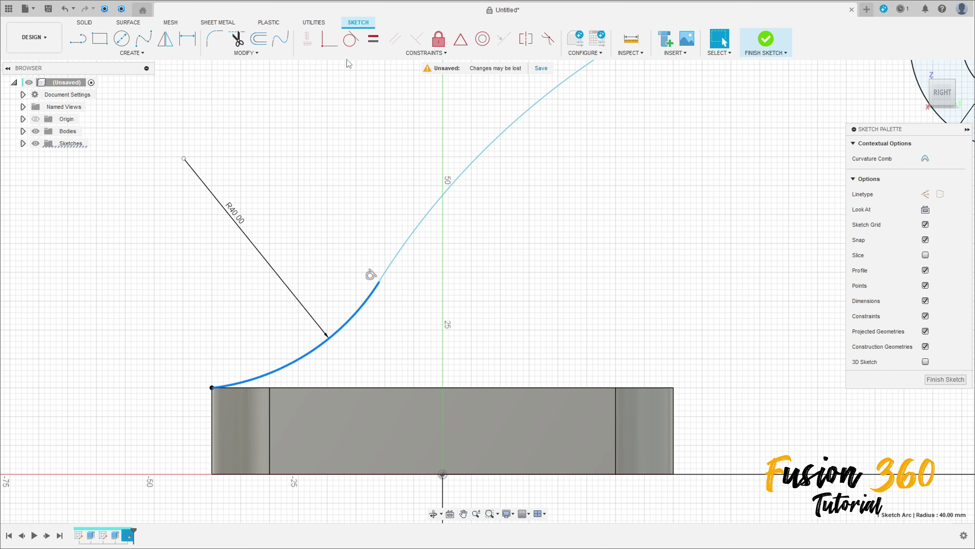
# Step: Start a new dimension at the arcs' meeting point, cancelling a duplicate lower-arc radius
pyautogui.click(187, 39)
pyautogui.click(370, 291)
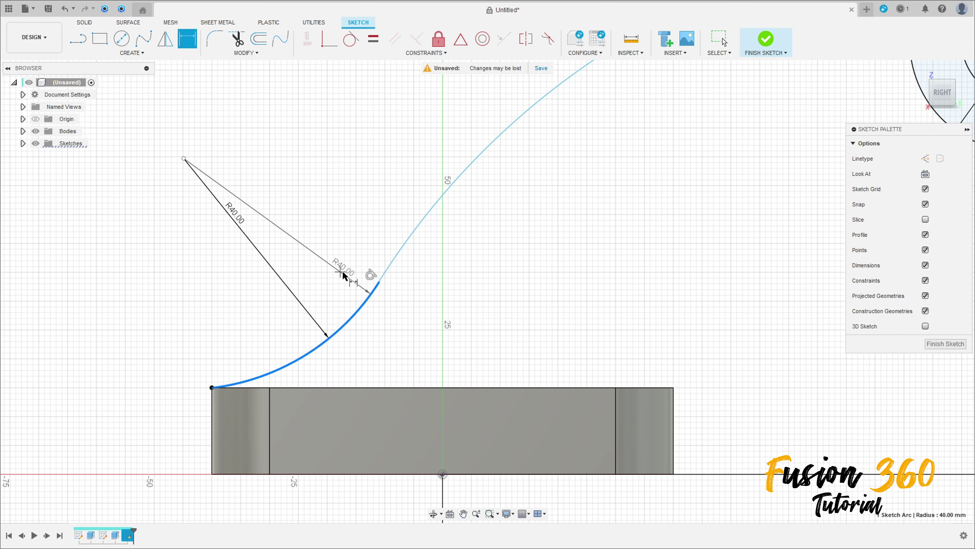
pyautogui.press('Escape')
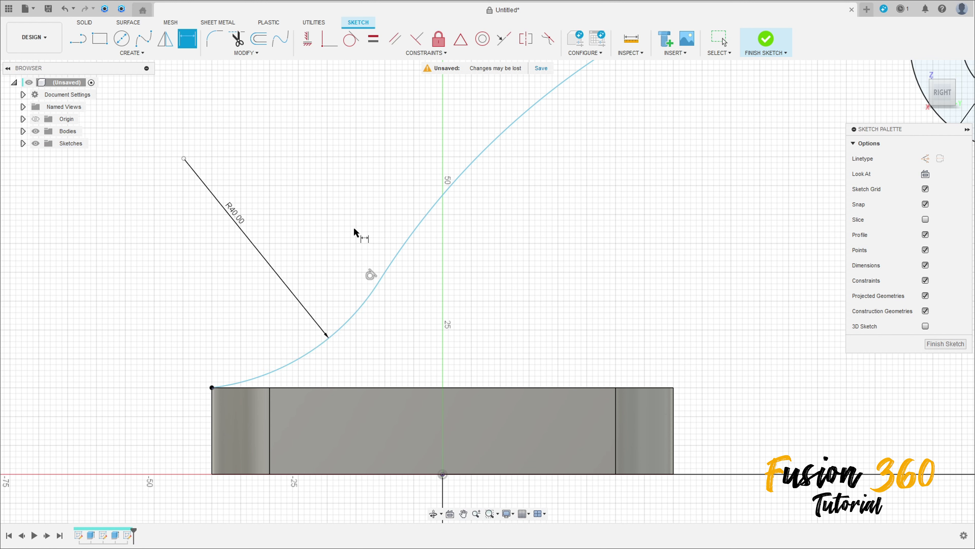
pyautogui.click(379, 281)
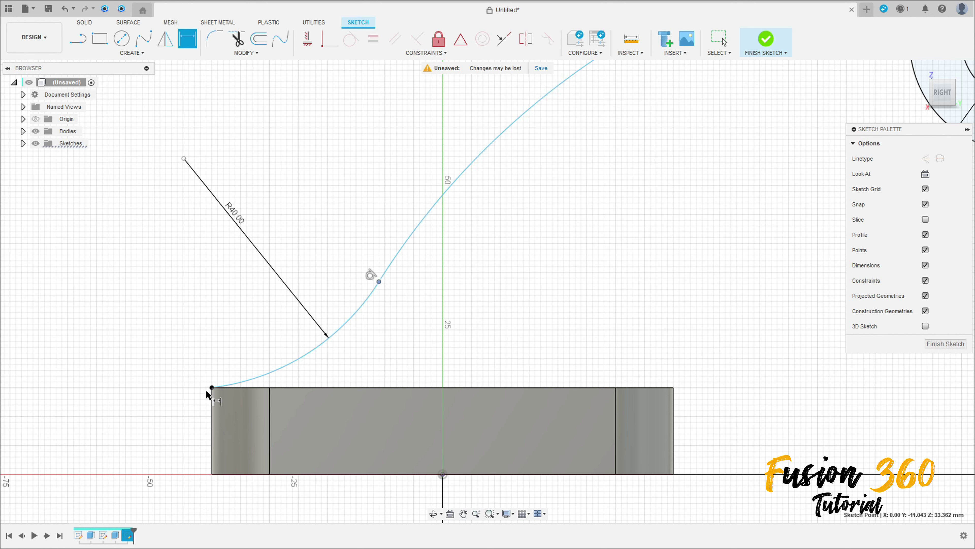
# Step: Set a 25 mm horizontal dimension from the arc junction to the curve's lower end
pyautogui.click(212, 387)
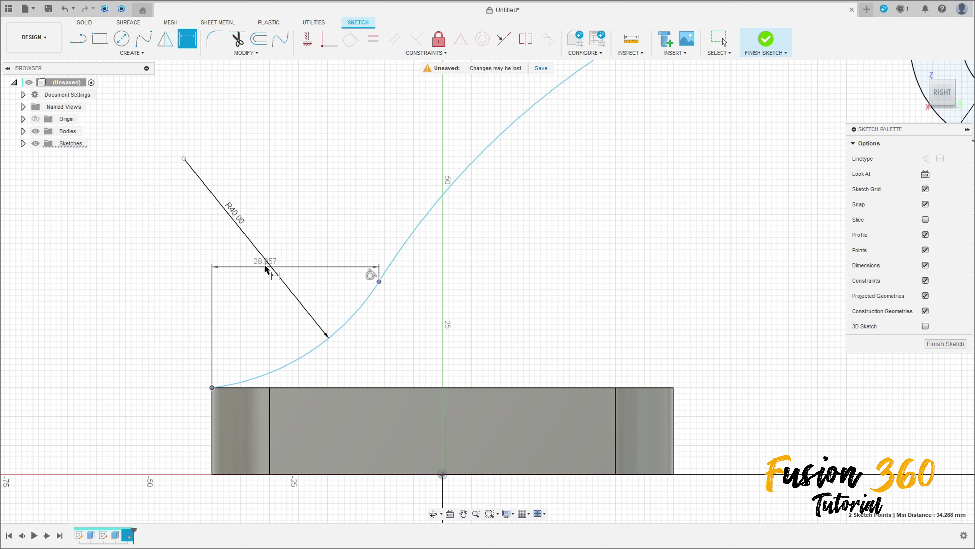
pyautogui.click(292, 220)
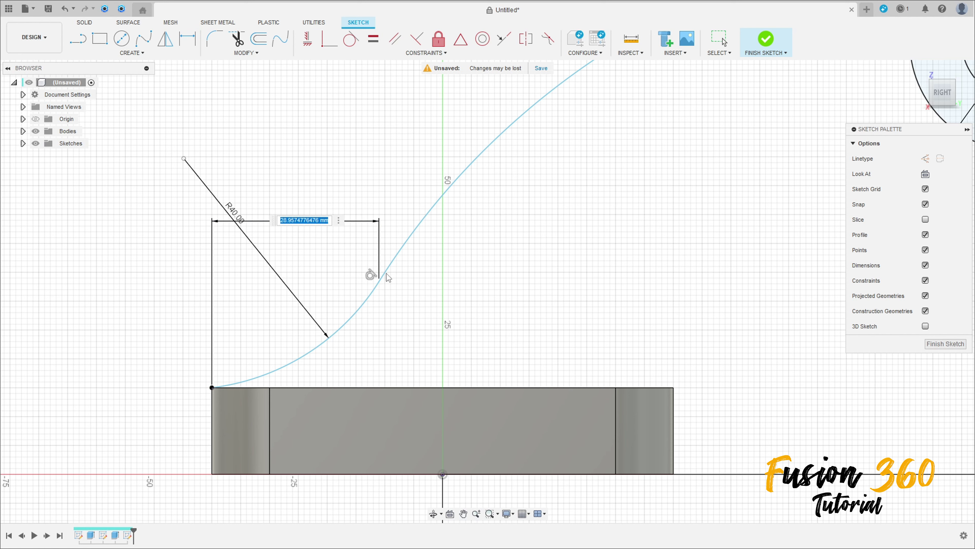
pyautogui.write('25')
pyautogui.press('Return')
pyautogui.scroll(-2, 364, 327)
pyautogui.scroll(-4, 364, 326)
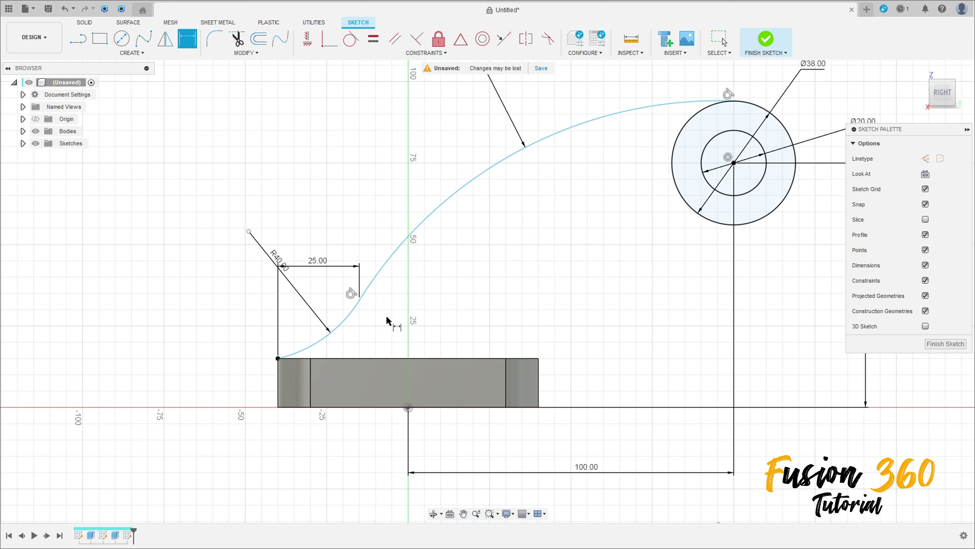
pyautogui.scroll(1, 507, 290)
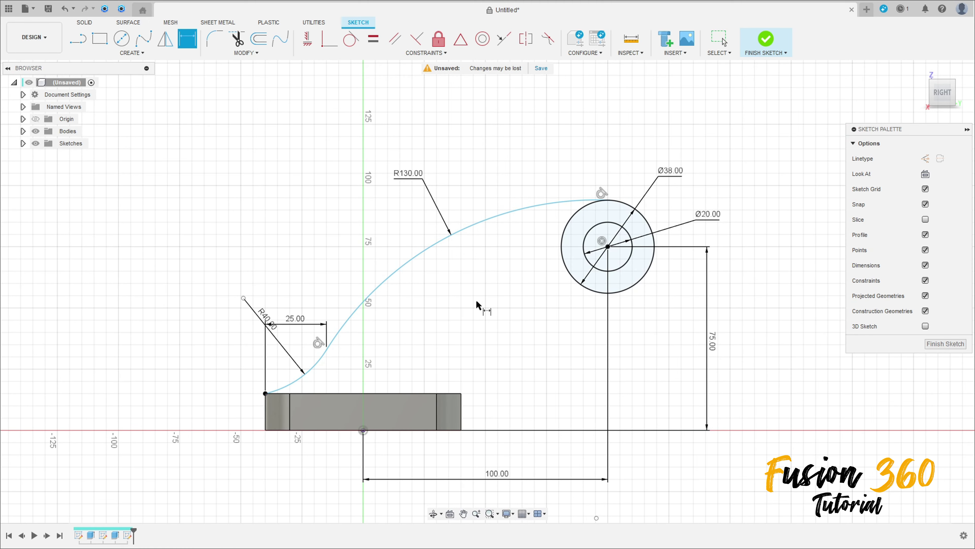
pyautogui.scroll(3, 577, 322)
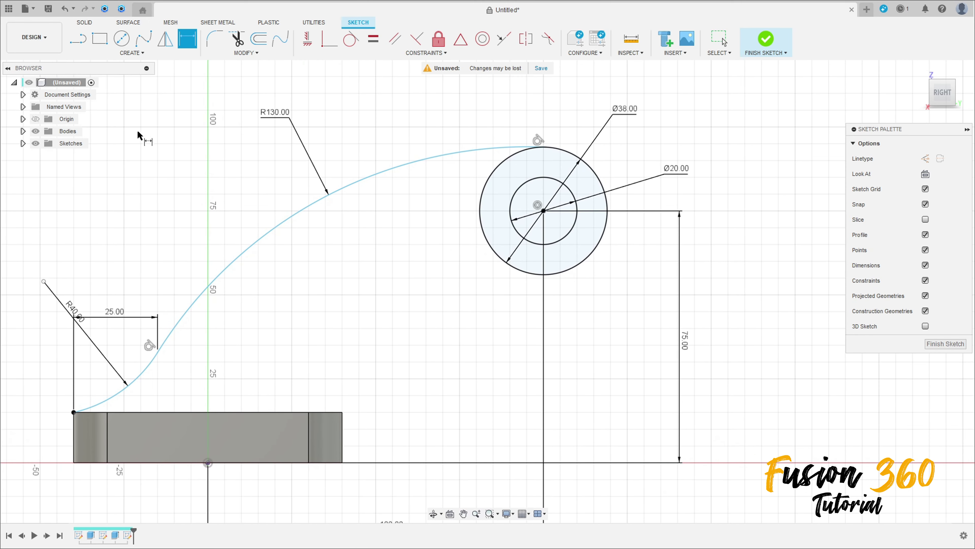
# Step: Project the base plate body's edges into the arm sketch as reference geometry
pyautogui.press('Escape')
pyautogui.click(78, 38)
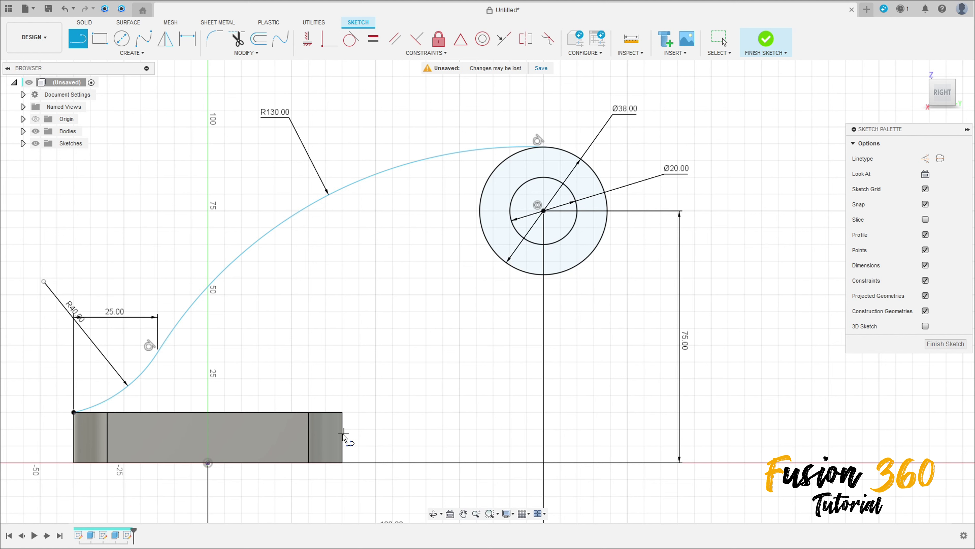
pyautogui.press('Escape')
pyautogui.click(132, 53)
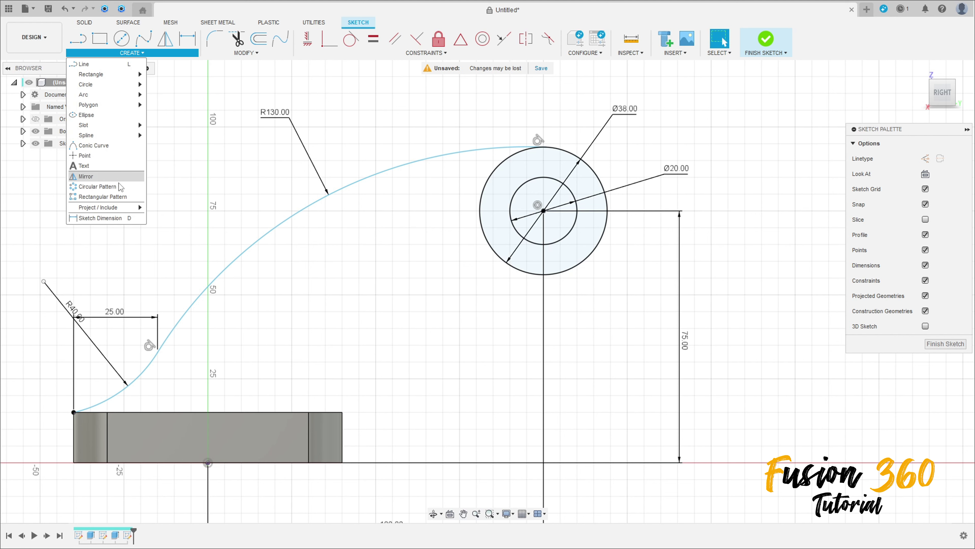
pyautogui.moveTo(117, 209)
pyautogui.click(162, 209)
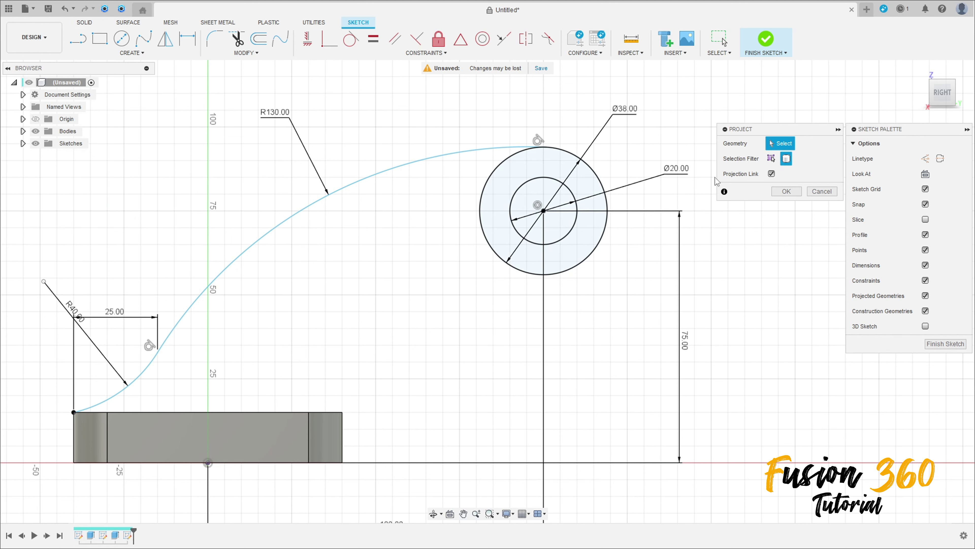
pyautogui.click(330, 441)
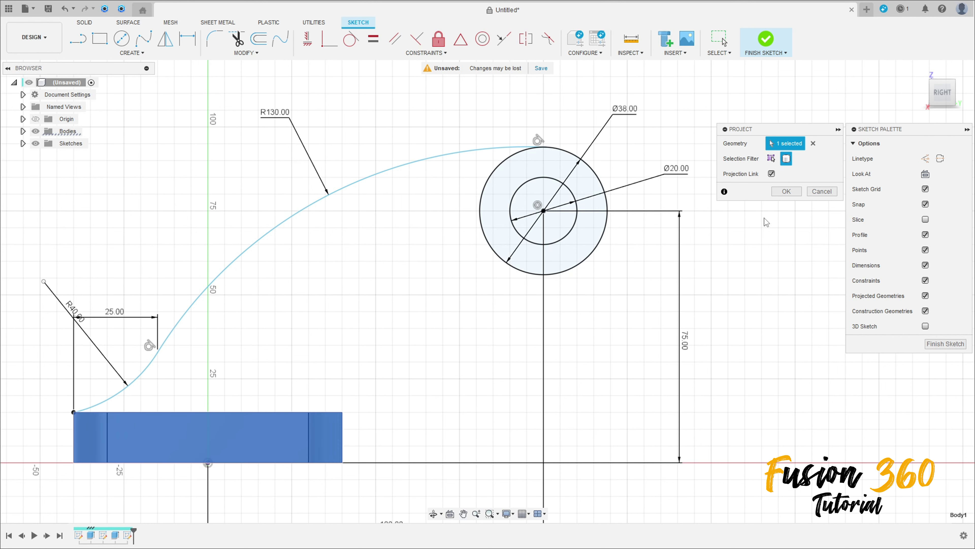
pyautogui.click(786, 192)
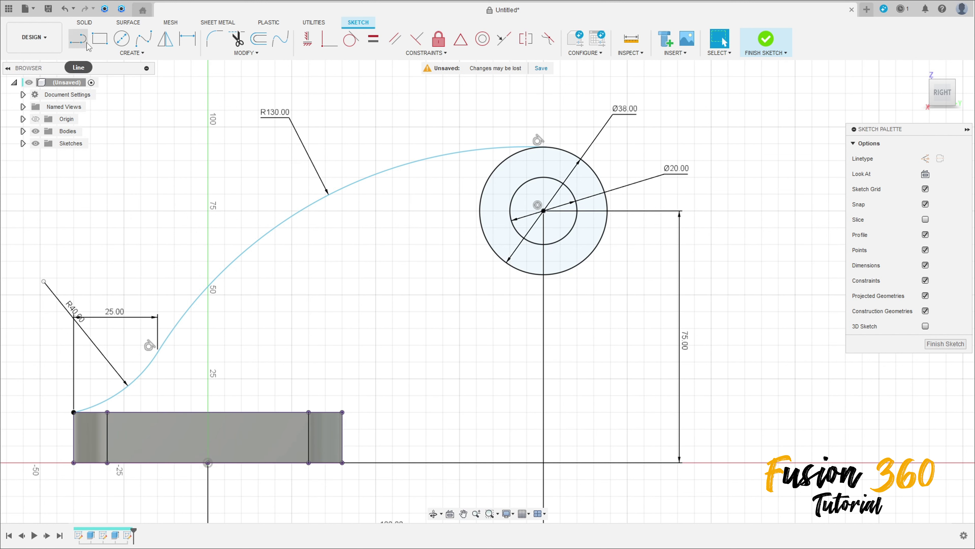
# Step: Draw a vertical line up from the plate corner and a horizontal line left from the circle's bottom
pyautogui.click(78, 38)
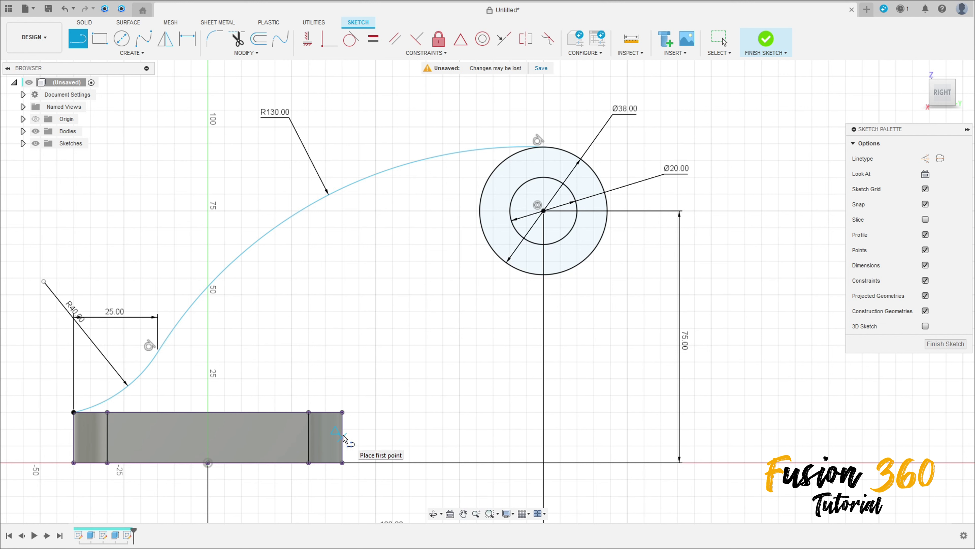
pyautogui.click(342, 412)
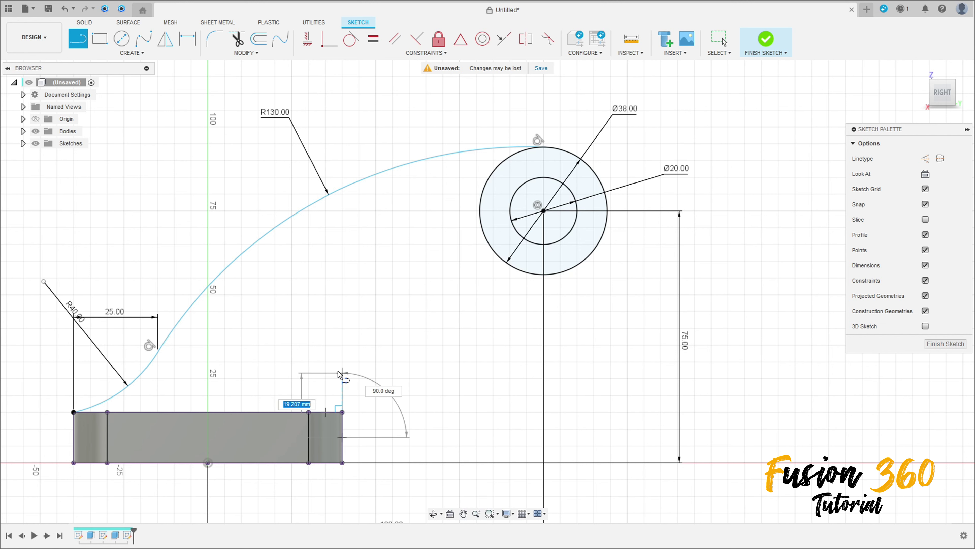
pyautogui.click(342, 333)
pyautogui.press('Escape')
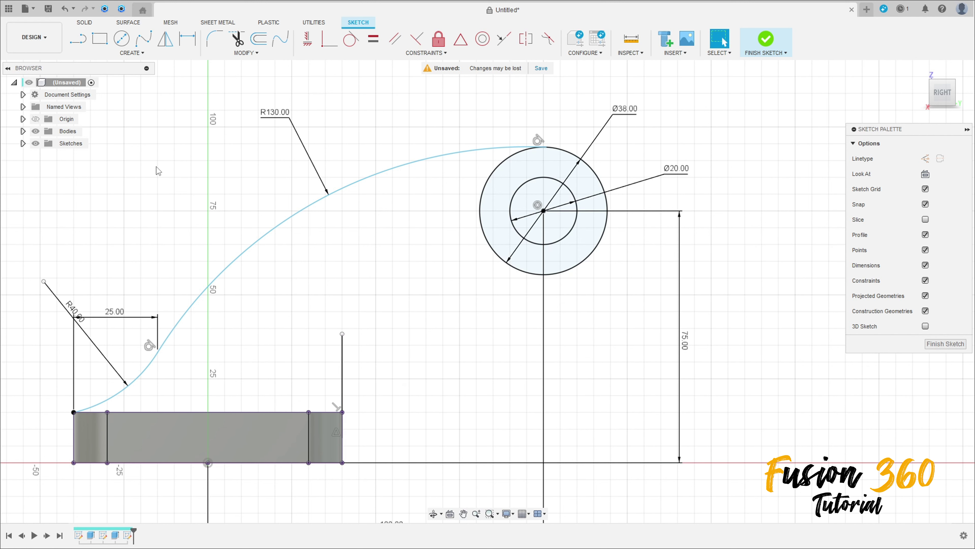
pyautogui.click(88, 40)
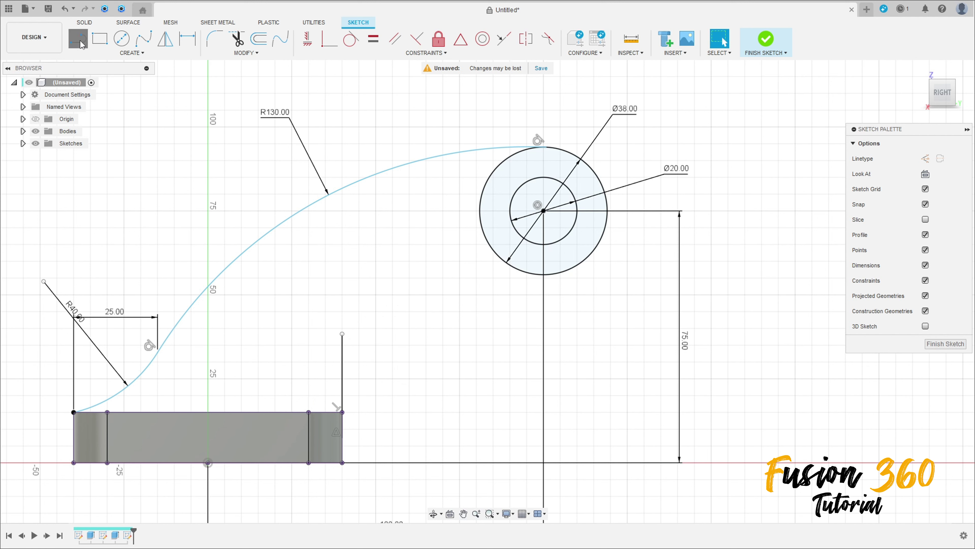
pyautogui.click(544, 274)
pyautogui.click(426, 274)
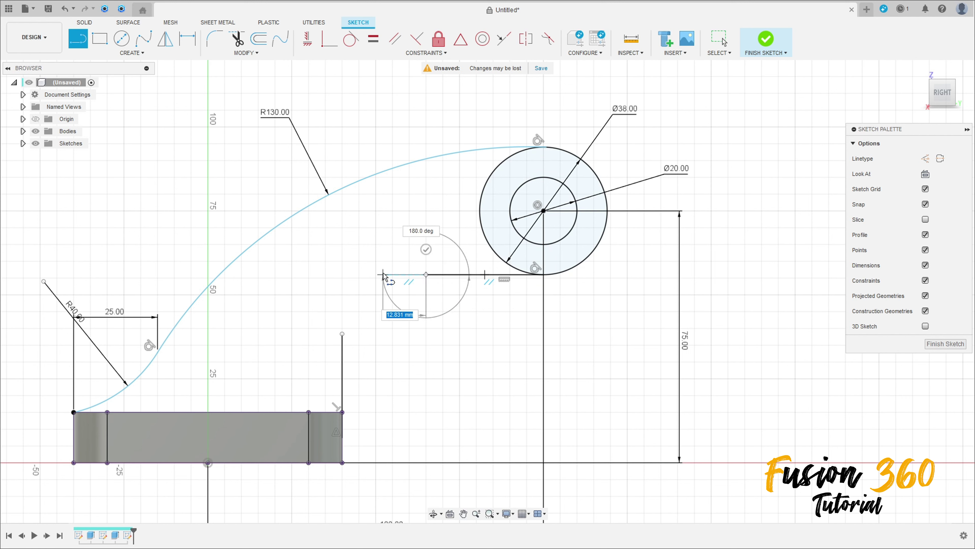
pyautogui.press('Escape')
# Step: Join the two line ends with a 3-point arc to close the arm profile
pyautogui.click(132, 53)
pyautogui.moveTo(104, 95)
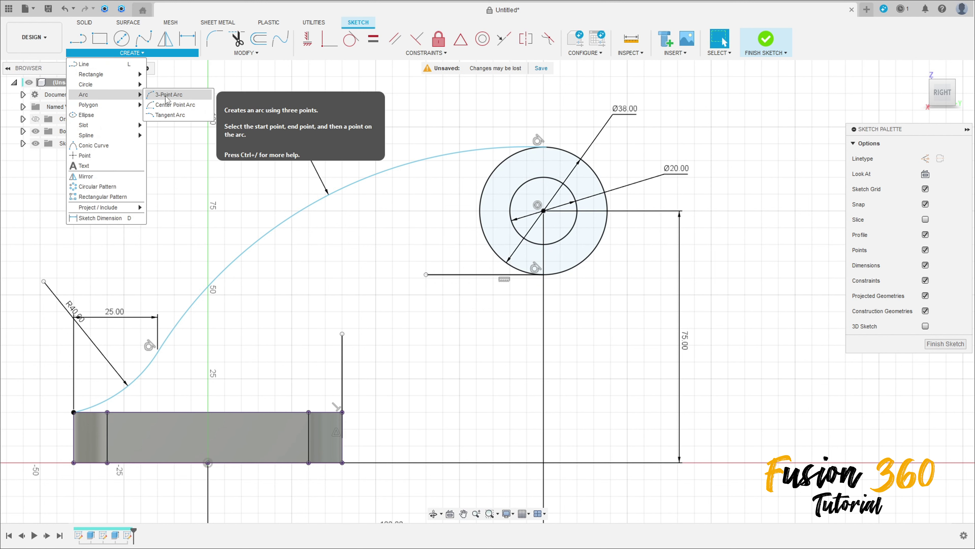
pyautogui.click(166, 97)
pyautogui.click(426, 274)
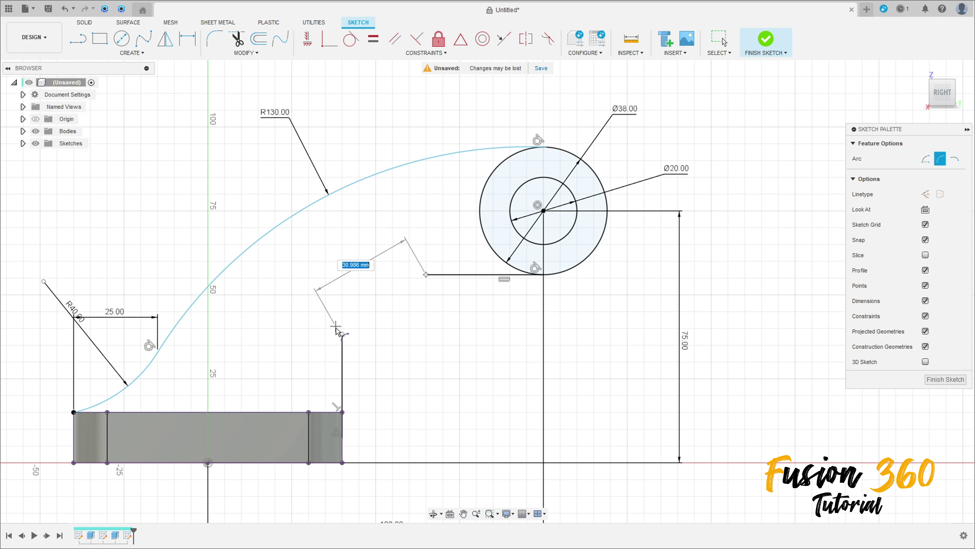
pyautogui.click(342, 334)
pyautogui.click(357, 294)
pyautogui.press('Escape')
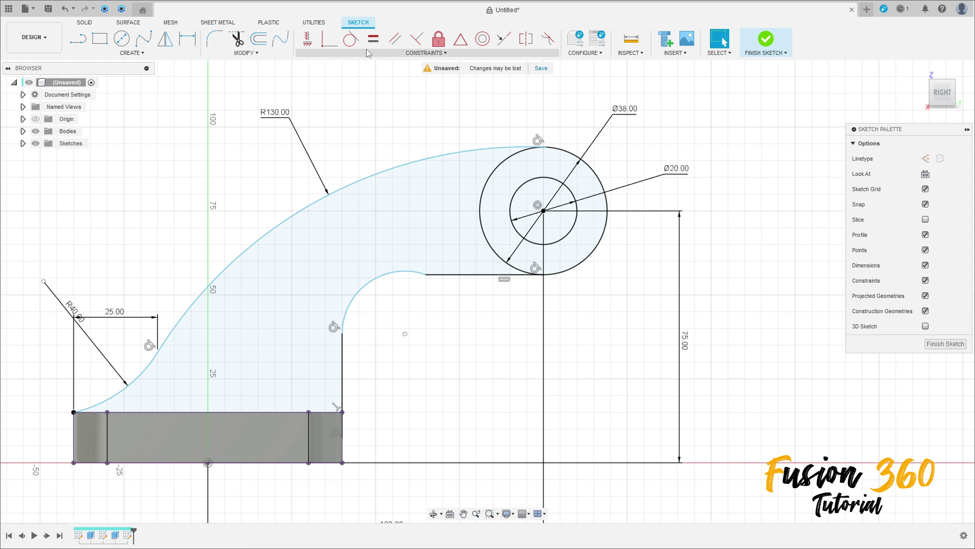
# Step: Make the arc tangent to the horizontal line
pyautogui.click(350, 40)
pyautogui.click(396, 273)
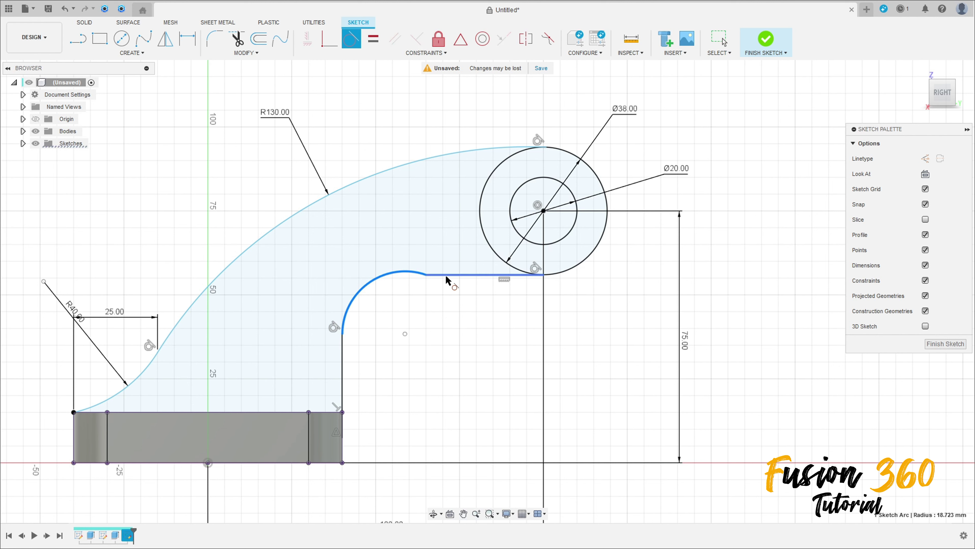
pyautogui.click(446, 275)
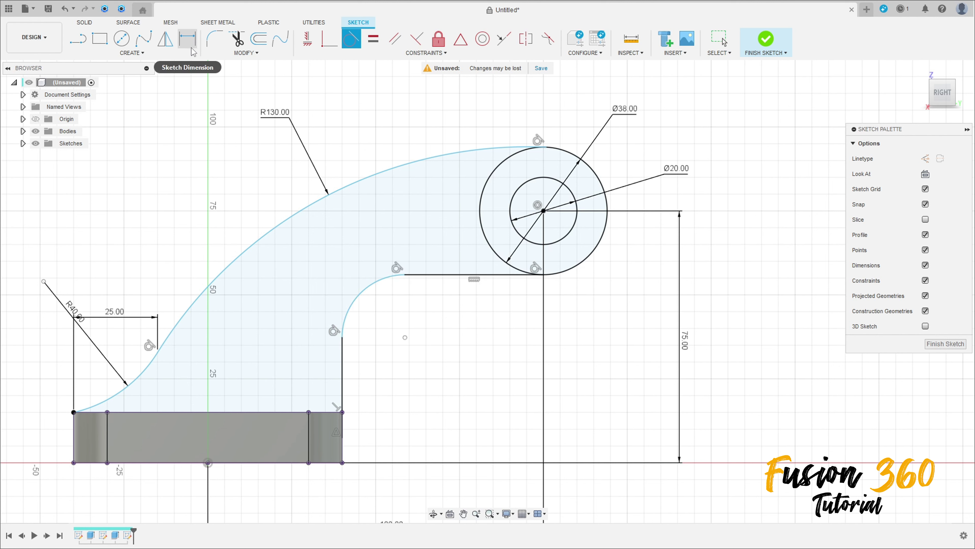
# Step: Give the arm's inner arc a 30 mm radius dimension
pyautogui.click(187, 39)
pyautogui.click(381, 281)
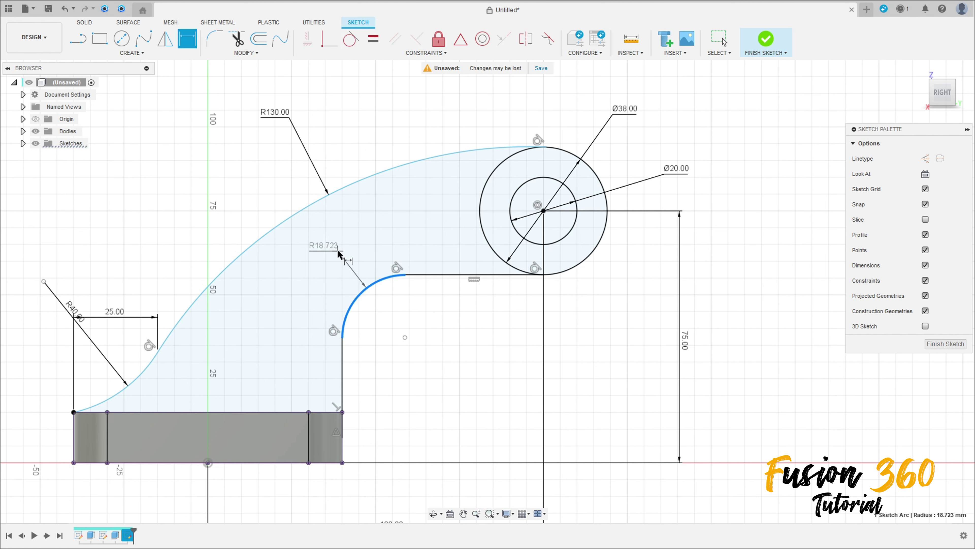
pyautogui.click(347, 251)
pyautogui.write('30')
pyautogui.press('Return')
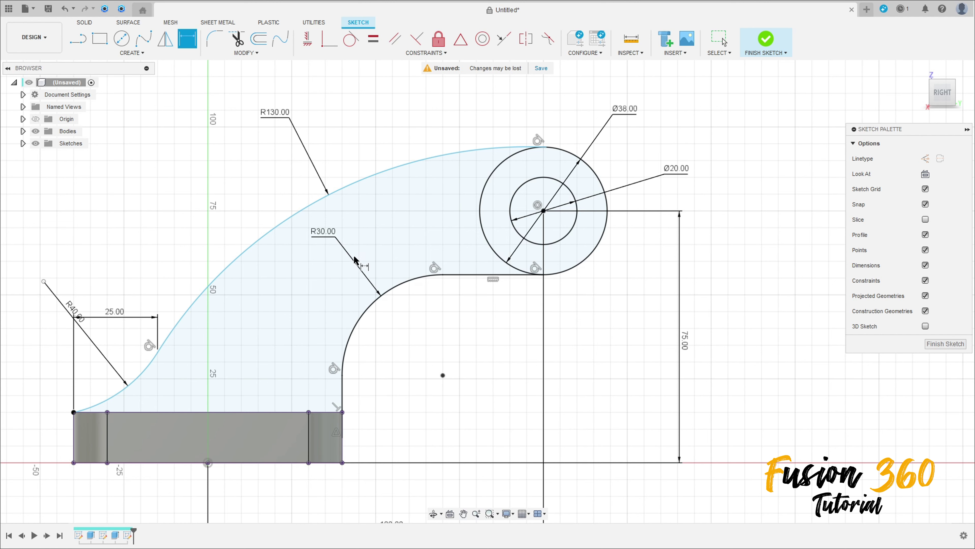
pyautogui.scroll(1, 430, 359)
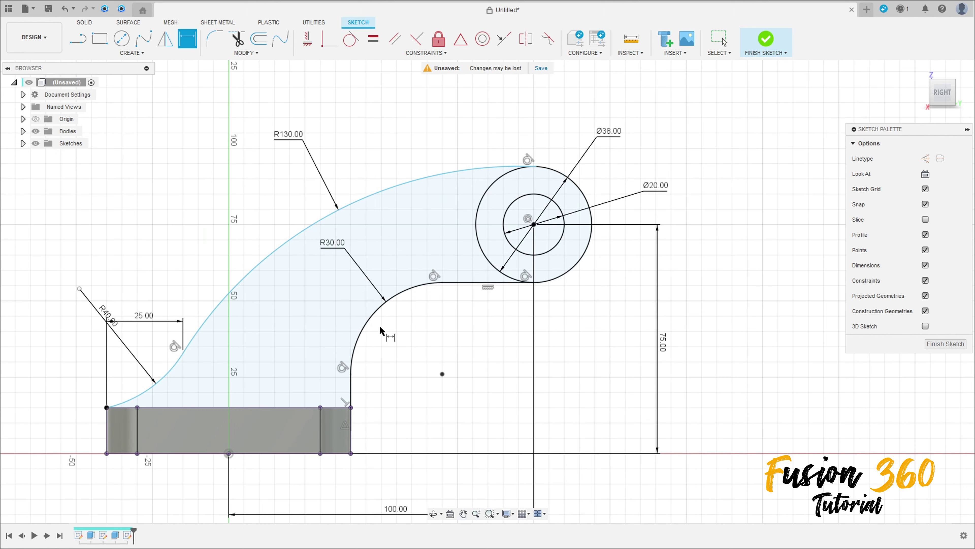
pyautogui.press('Escape')
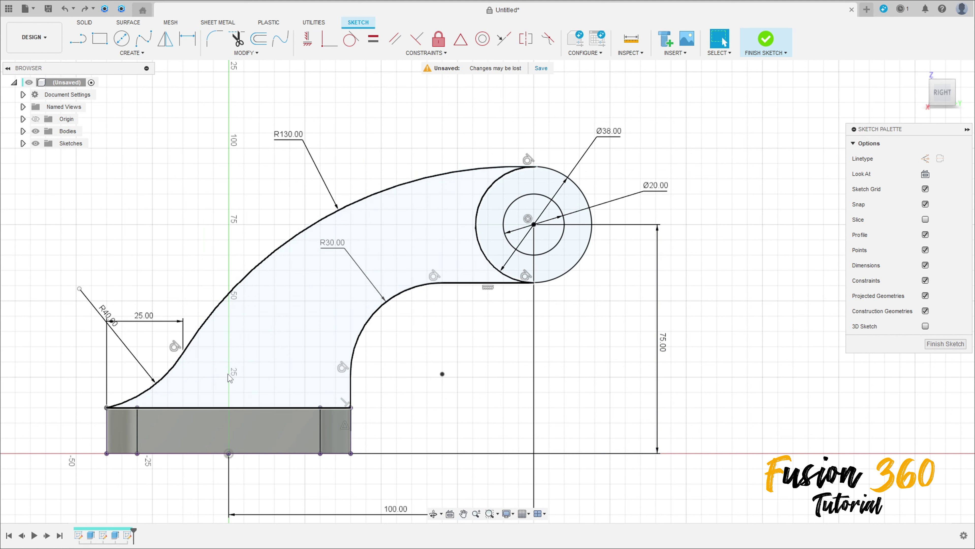
# Step: Replace the 25.00 dimension with a vertical constraint between the arc end and circle centre
pyautogui.click(151, 323)
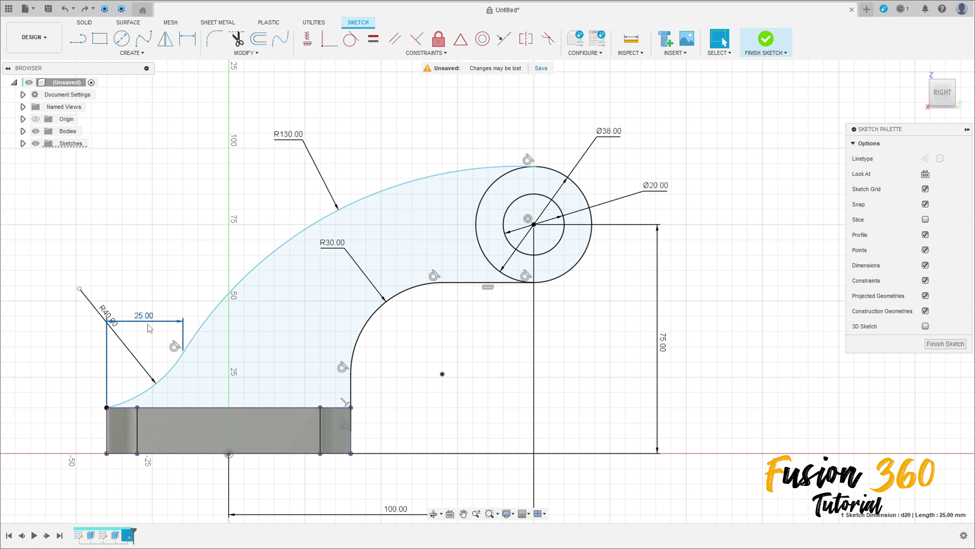
pyautogui.press('Delete')
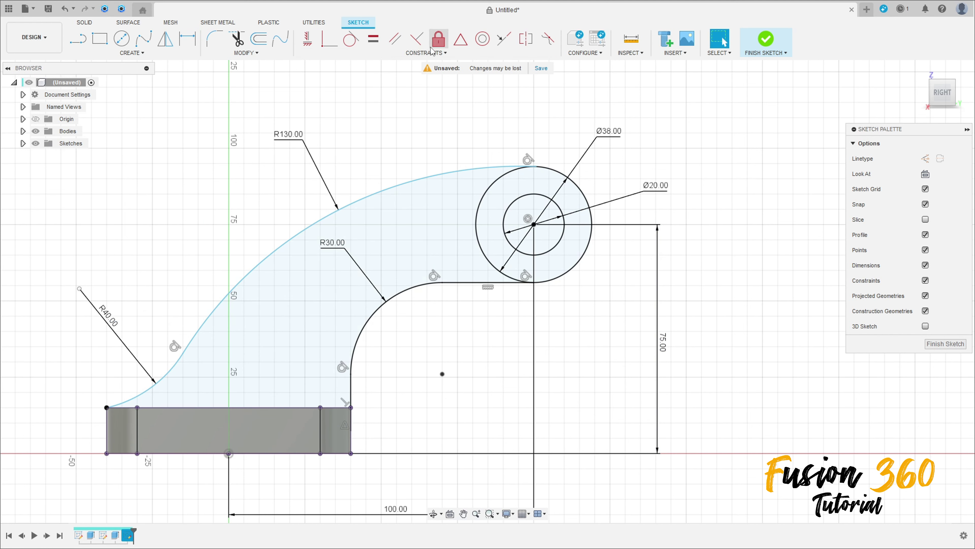
pyautogui.click(308, 39)
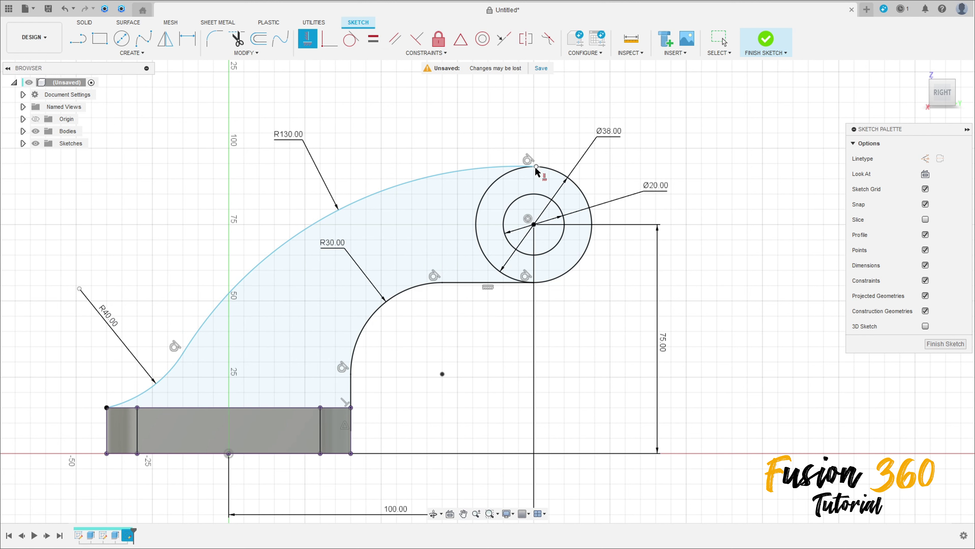
pyautogui.click(535, 167)
pyautogui.click(533, 224)
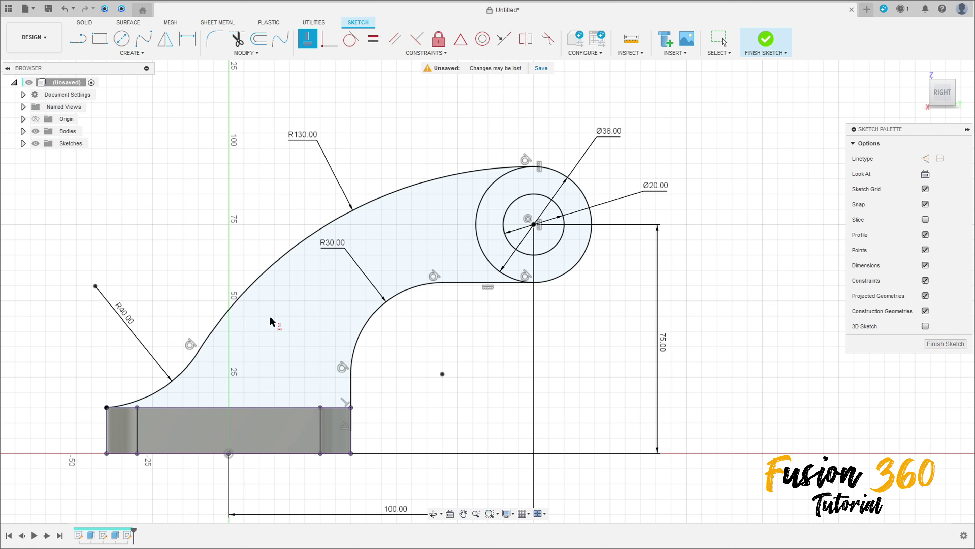
# Step: Orbit to view the plate in 3D and finish the sketch
pyautogui.scroll(-2, 255, 342)
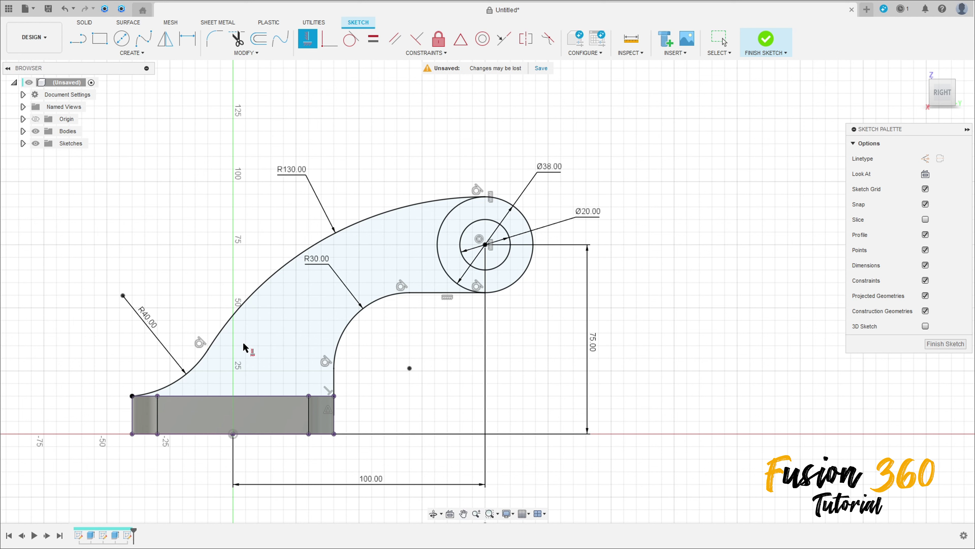
pyautogui.keyDown('shift'); pyautogui.moveTo(244, 371); pyautogui.dragTo(269, 385, button='middle'); pyautogui.keyUp('shift')
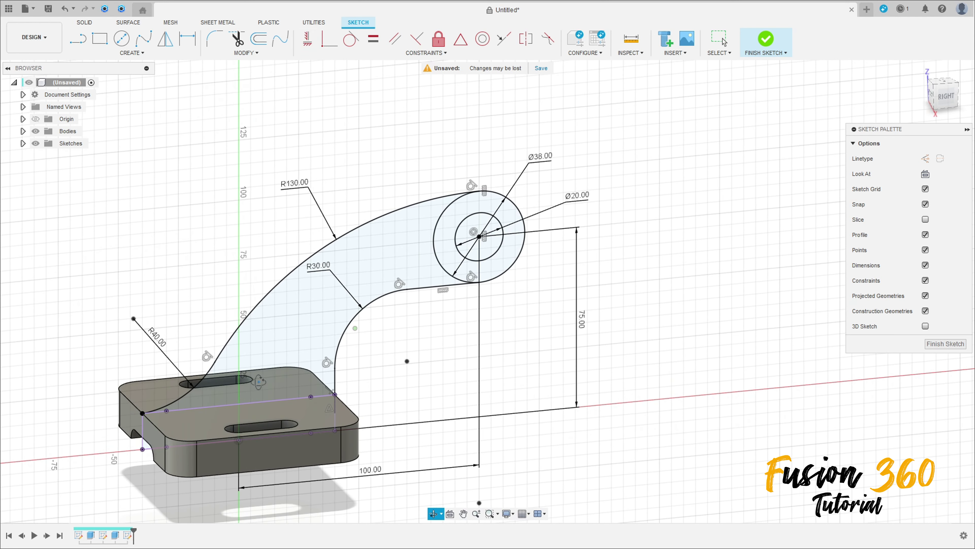
pyautogui.click(765, 39)
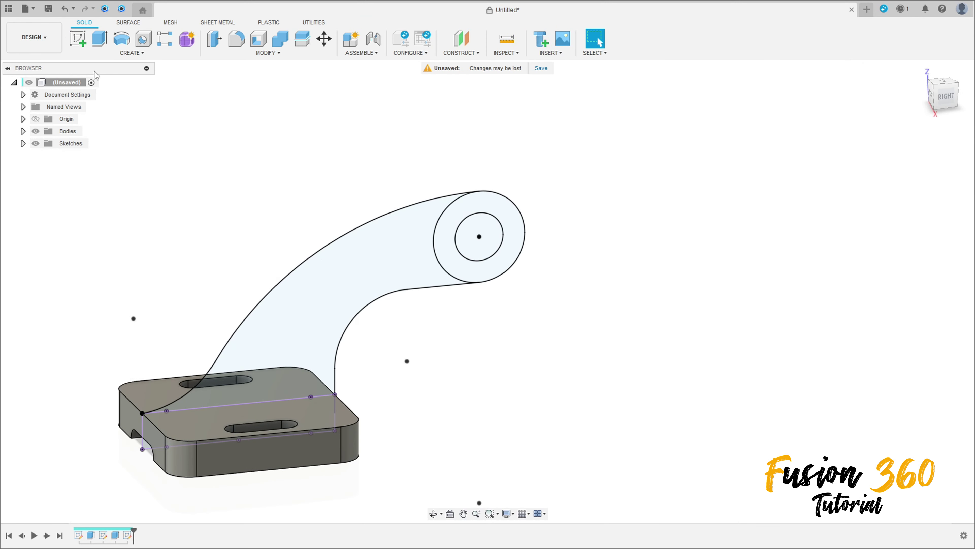
# Step: Extrude the Ø38/Ø20 ring symmetrically 80 mm whole length as a new body
pyautogui.click(99, 38)
pyautogui.click(483, 208)
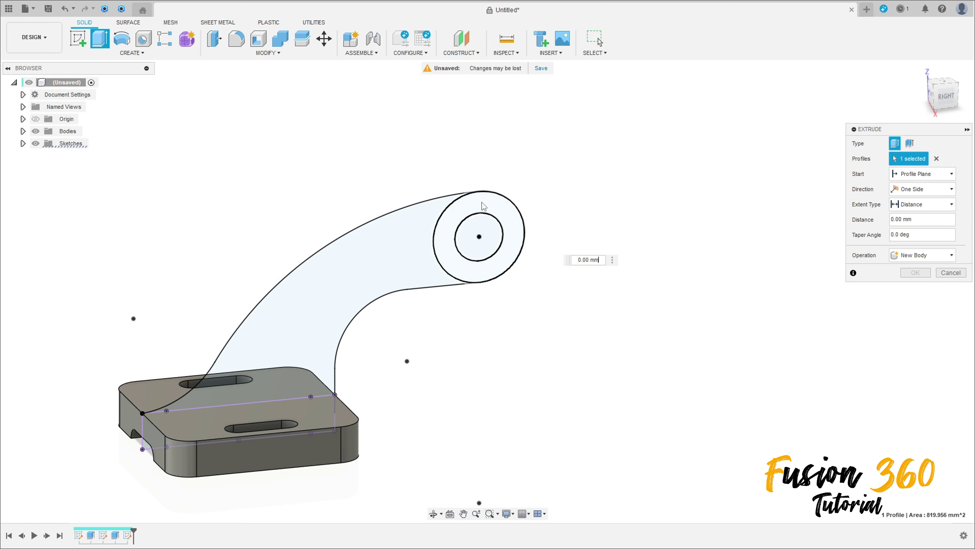
pyautogui.click(914, 189)
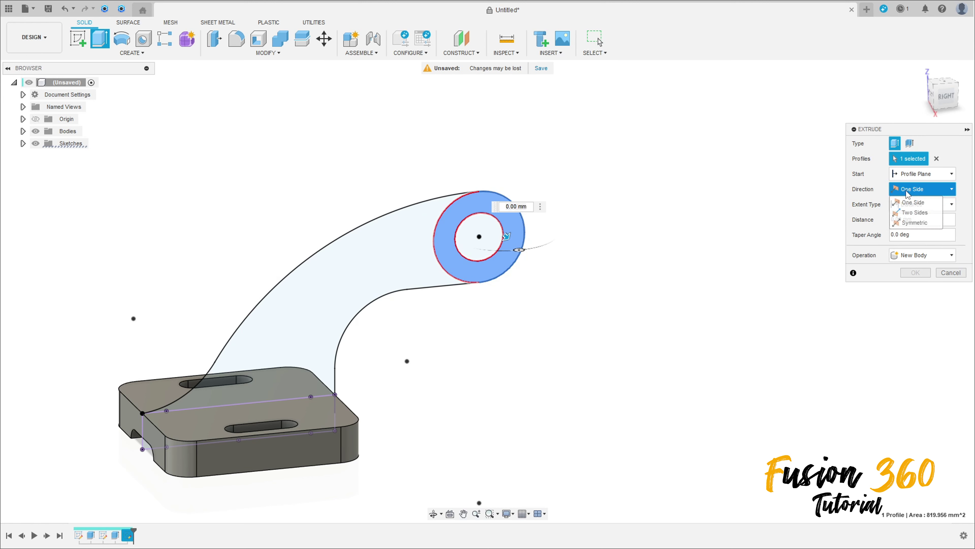
pyautogui.click(899, 218)
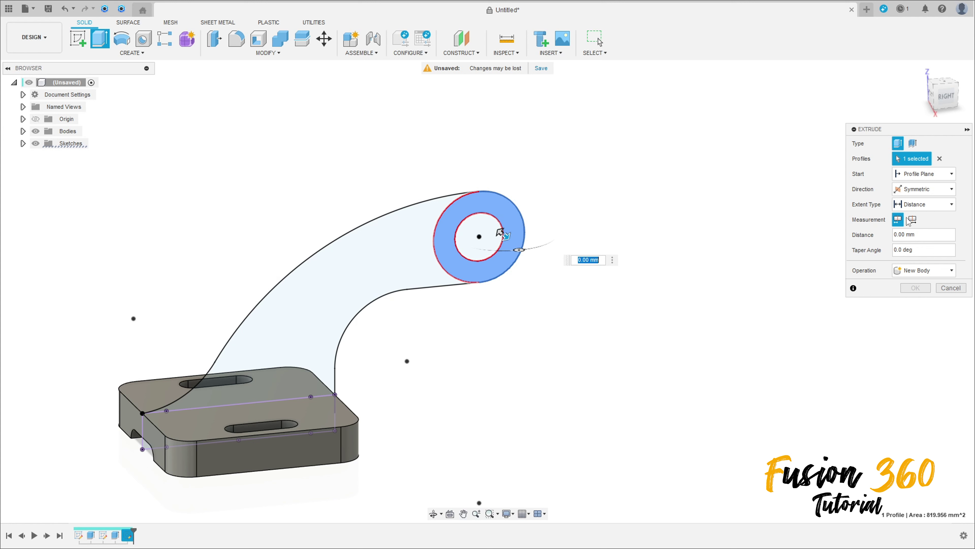
pyautogui.click(912, 219)
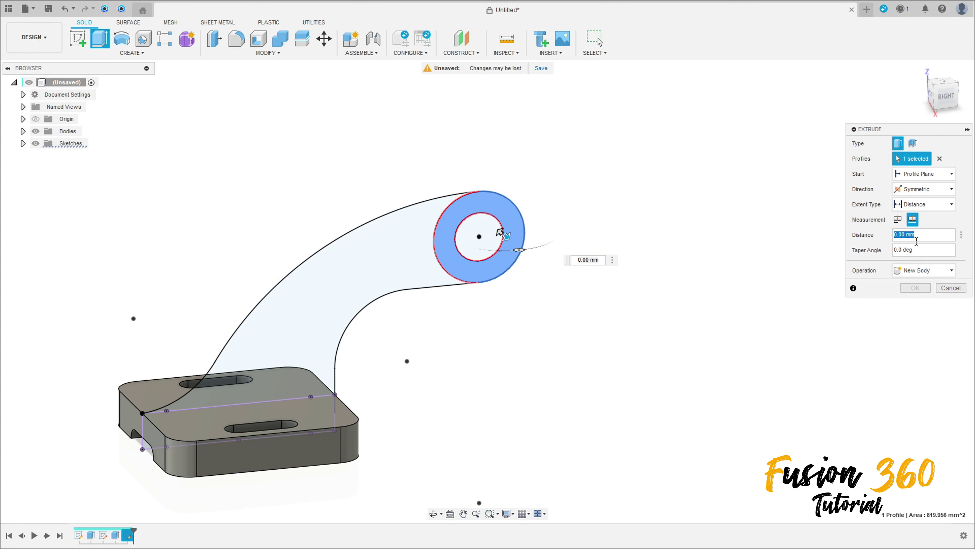
pyautogui.write('80')
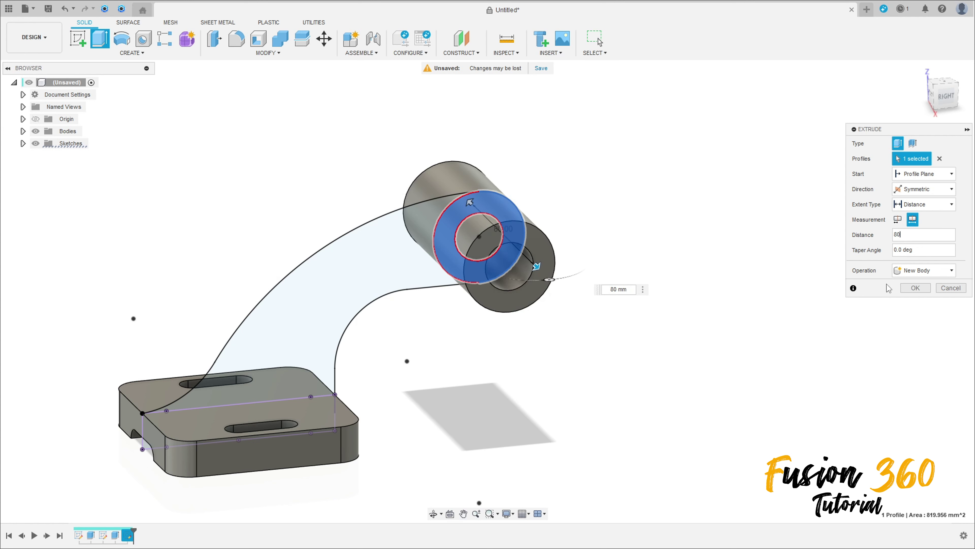
pyautogui.click(923, 291)
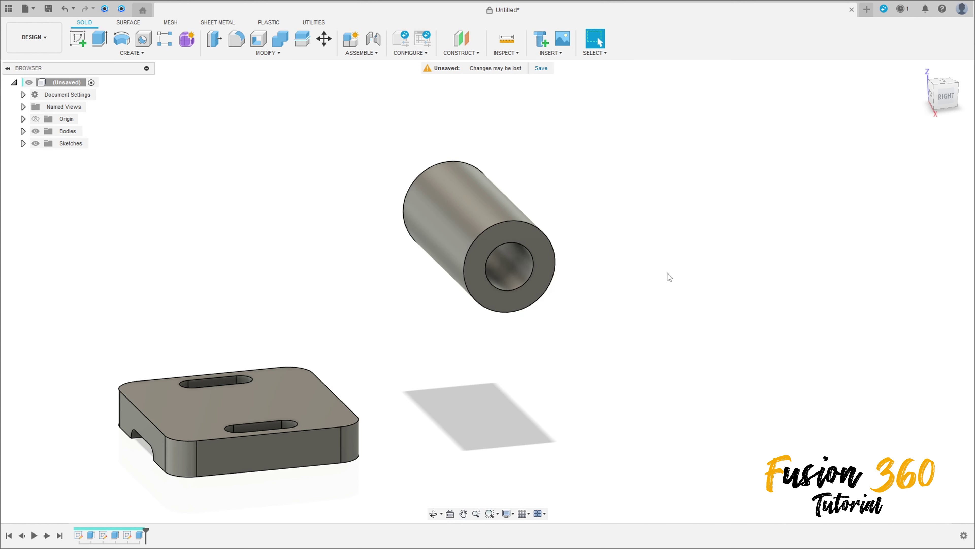
# Step: Show Sketch3 and start a thin extrusion of its lower curved line
pyautogui.click(22, 143)
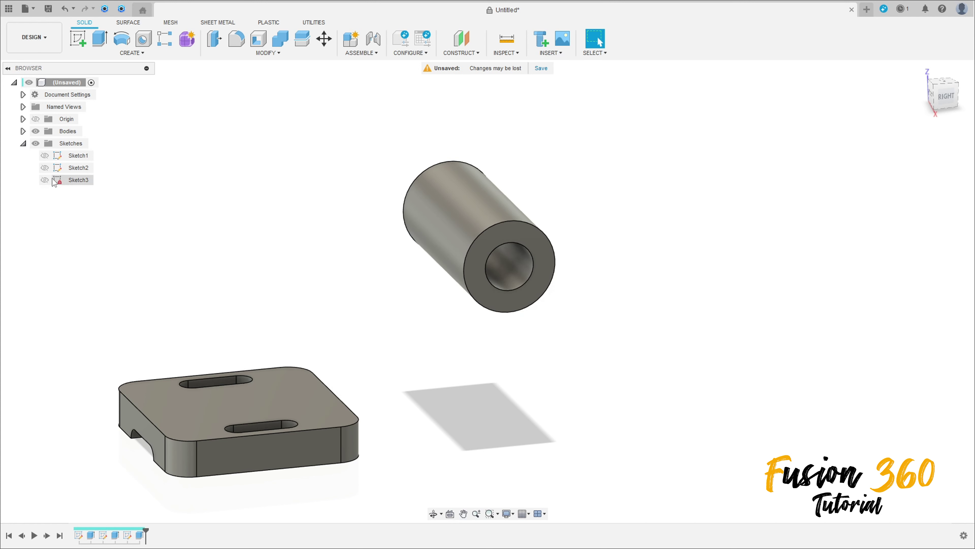
pyautogui.click(44, 180)
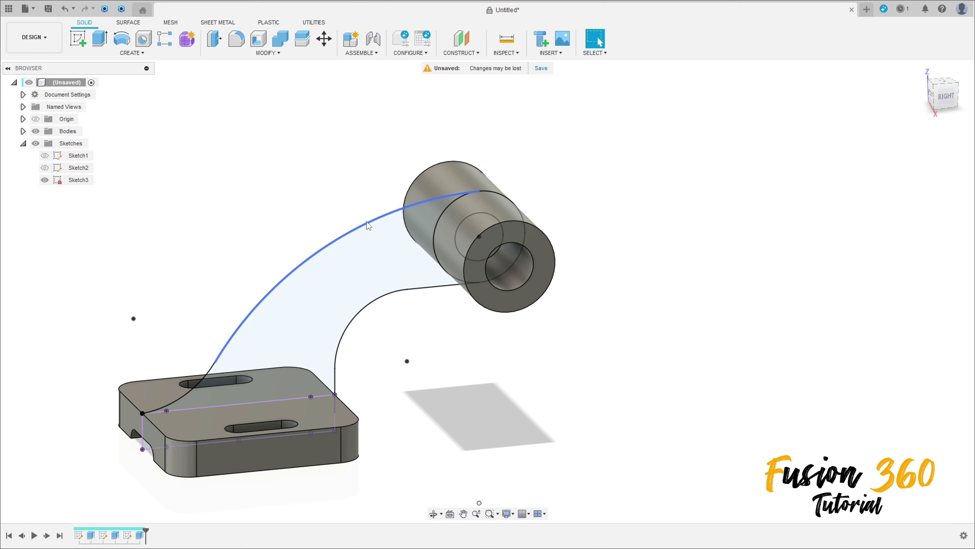
pyautogui.click(99, 45)
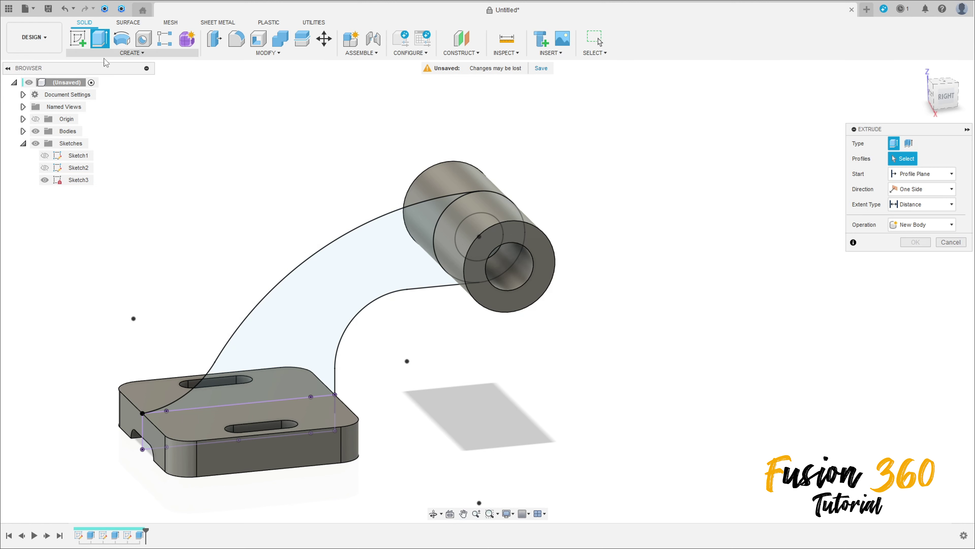
pyautogui.keyDown('shift'); pyautogui.moveTo(430, 374); pyautogui.dragTo(432, 353, button='middle'); pyautogui.keyUp('shift')
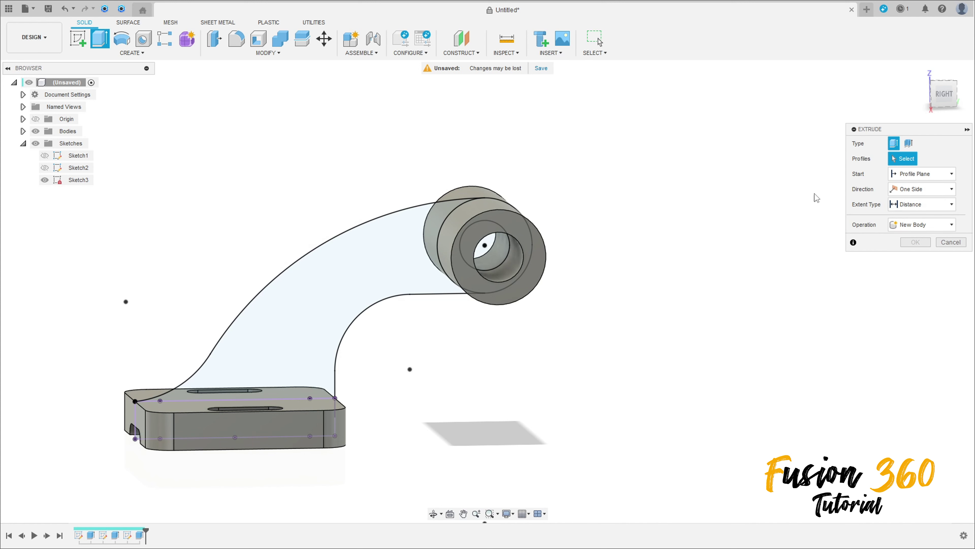
pyautogui.click(909, 143)
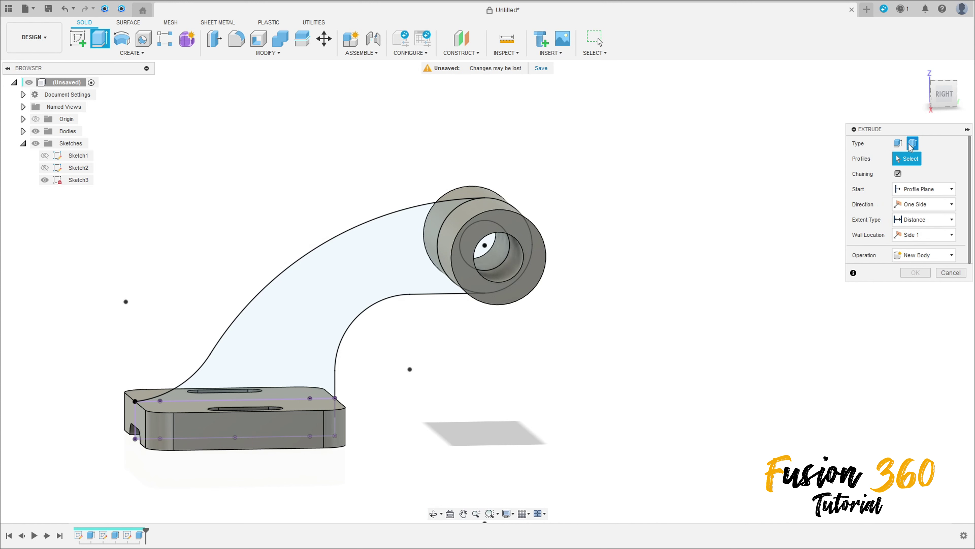
pyautogui.click(434, 300)
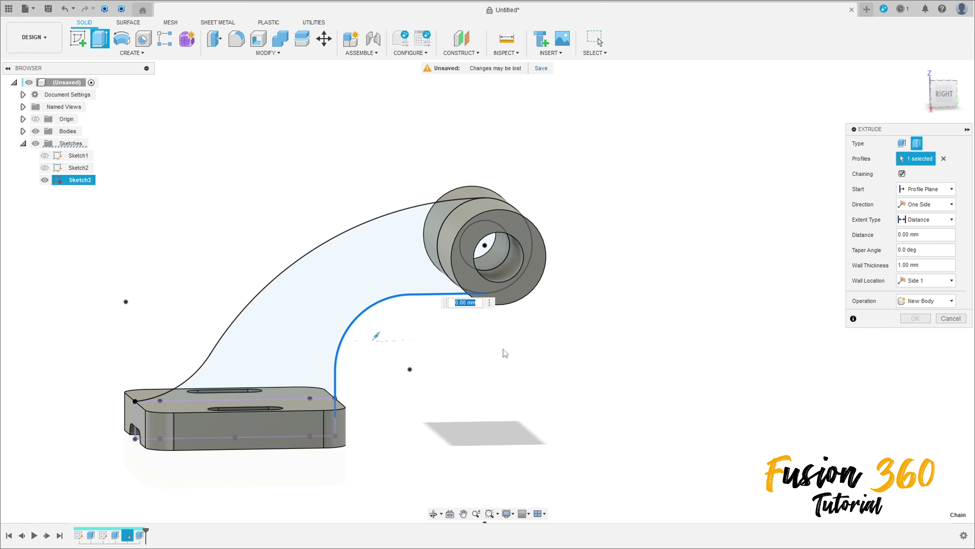
# Step: Set the thin extrude to symmetric, 40 mm whole length, 8 mm wall on Side 2
pyautogui.keyDown('shift'); pyautogui.moveTo(500, 353); pyautogui.dragTo(677, 344, button='middle'); pyautogui.keyUp('shift')
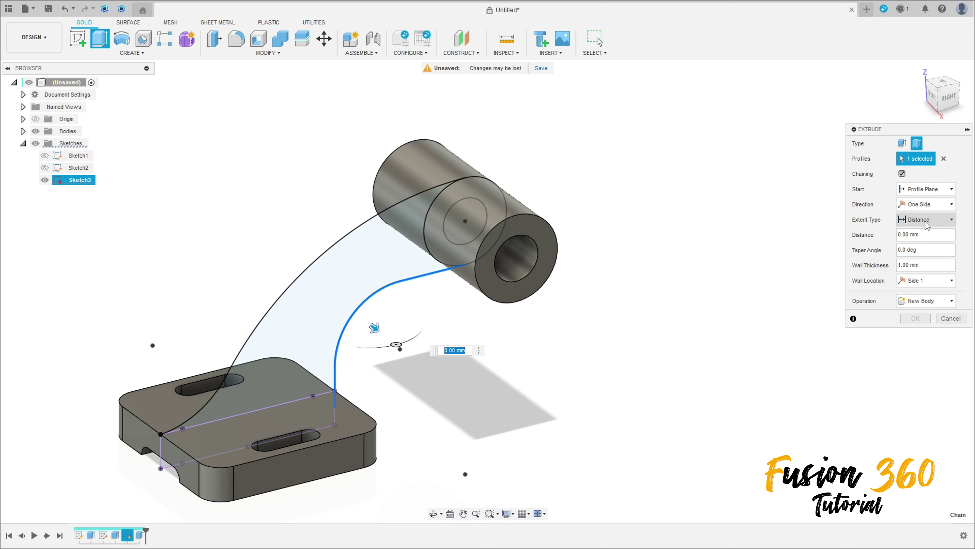
pyautogui.click(930, 204)
pyautogui.click(921, 243)
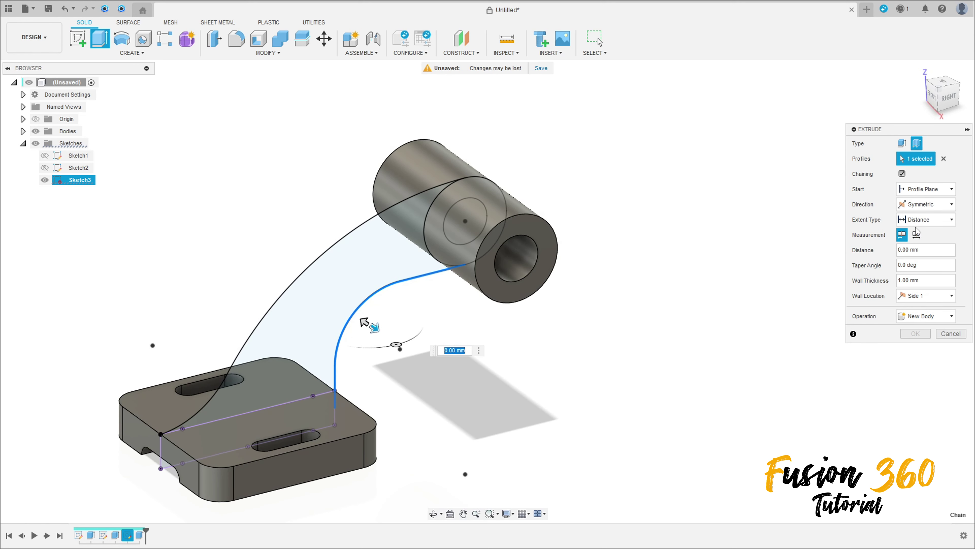
pyautogui.click(917, 233)
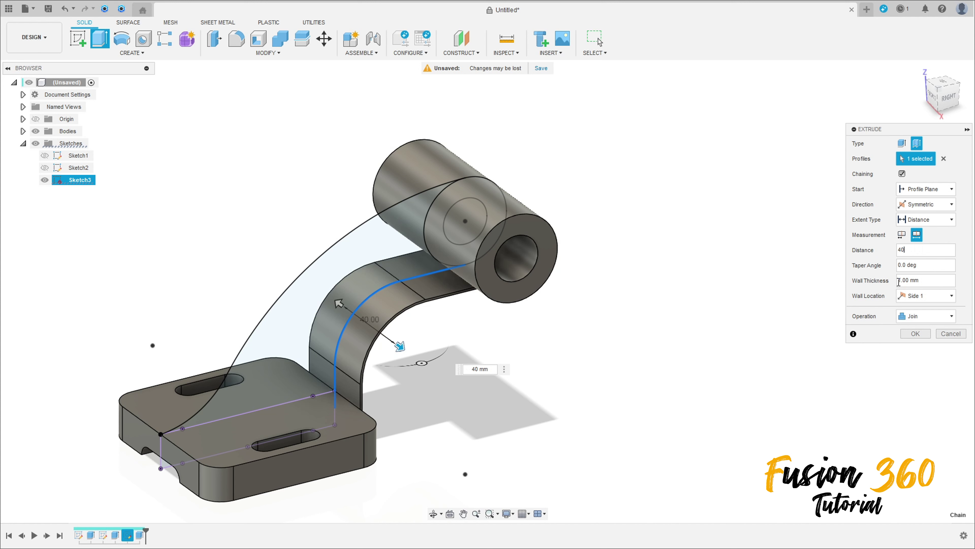
pyautogui.click(900, 281)
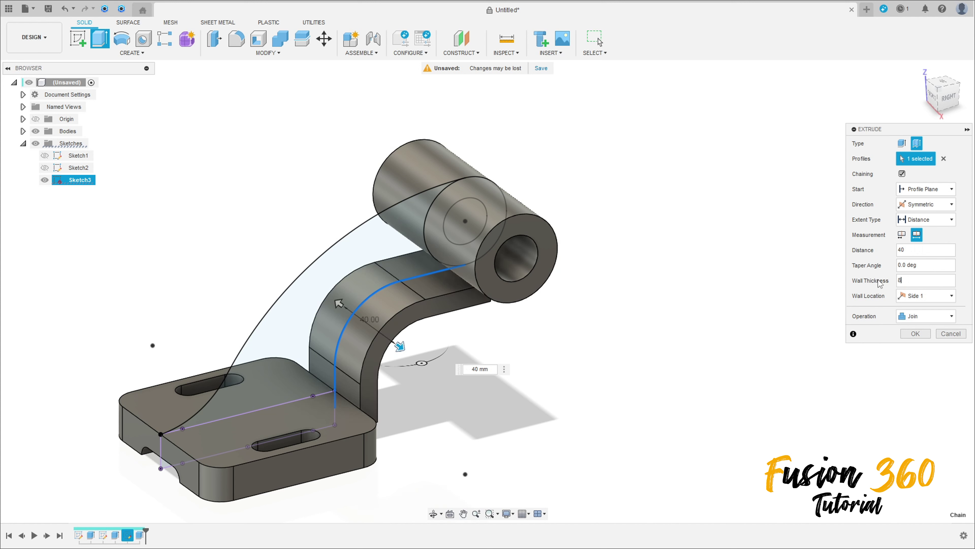
pyautogui.click(925, 296)
pyautogui.click(925, 310)
pyautogui.click(926, 315)
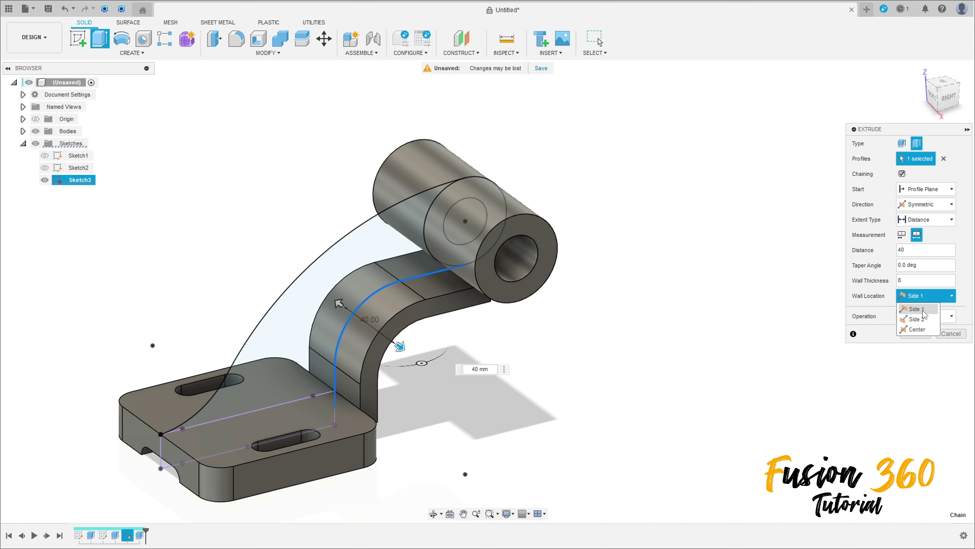
pyautogui.click(919, 321)
# Step: Set the operation to Join and complete the arm extrusion
pyautogui.keyDown('shift'); pyautogui.moveTo(623, 344); pyautogui.dragTo(730, 348, button='middle'); pyautogui.keyUp('shift')
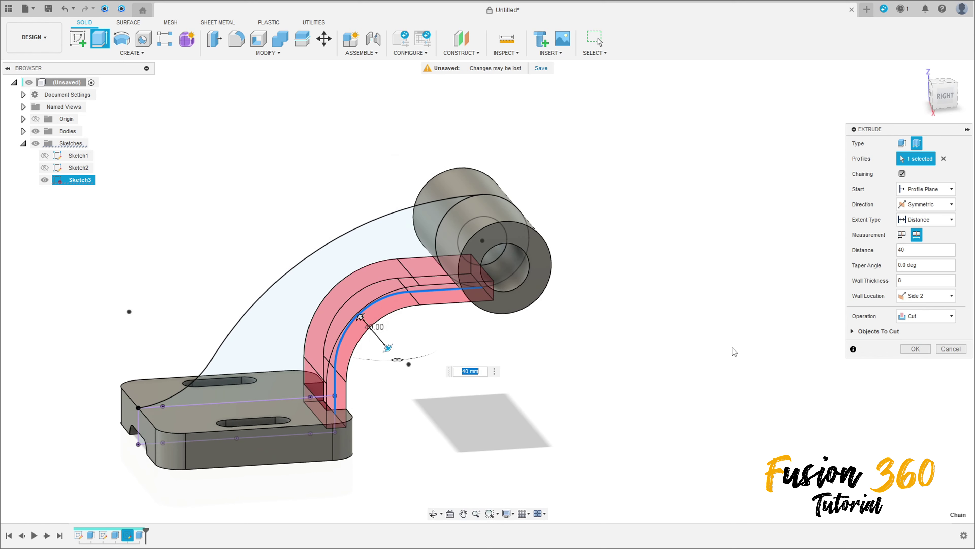
pyautogui.click(951, 319)
pyautogui.click(921, 330)
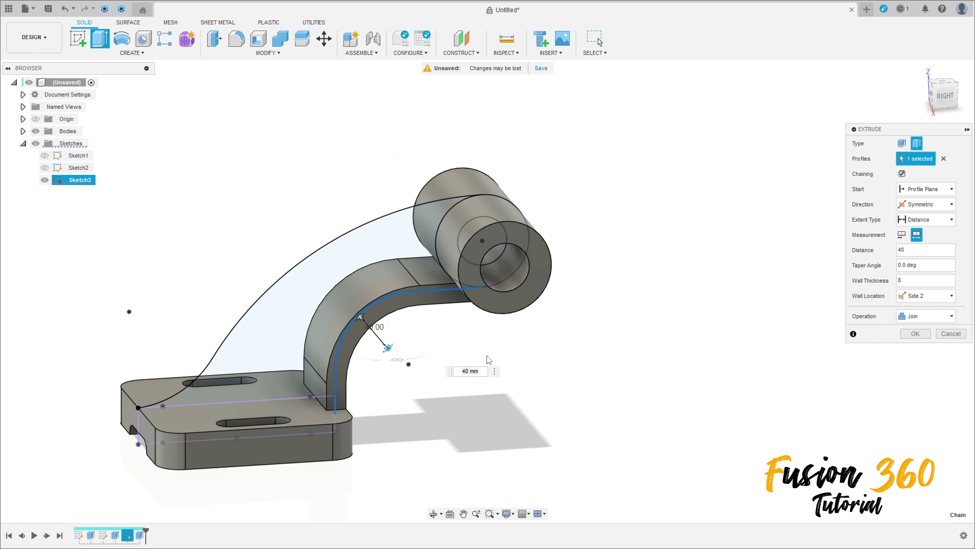
pyautogui.keyDown('shift'); pyautogui.moveTo(490, 361); pyautogui.dragTo(484, 342, button='middle'); pyautogui.keyUp('shift')
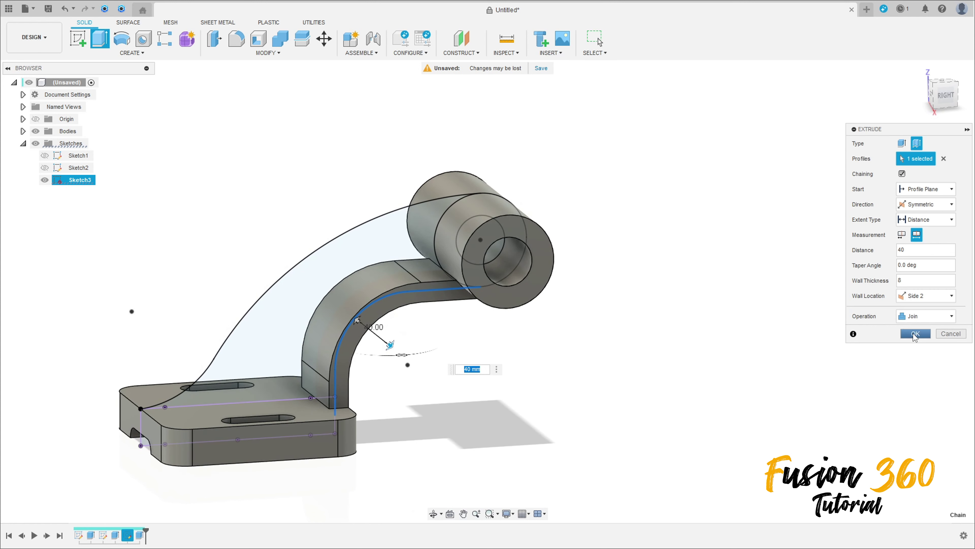
pyautogui.click(916, 334)
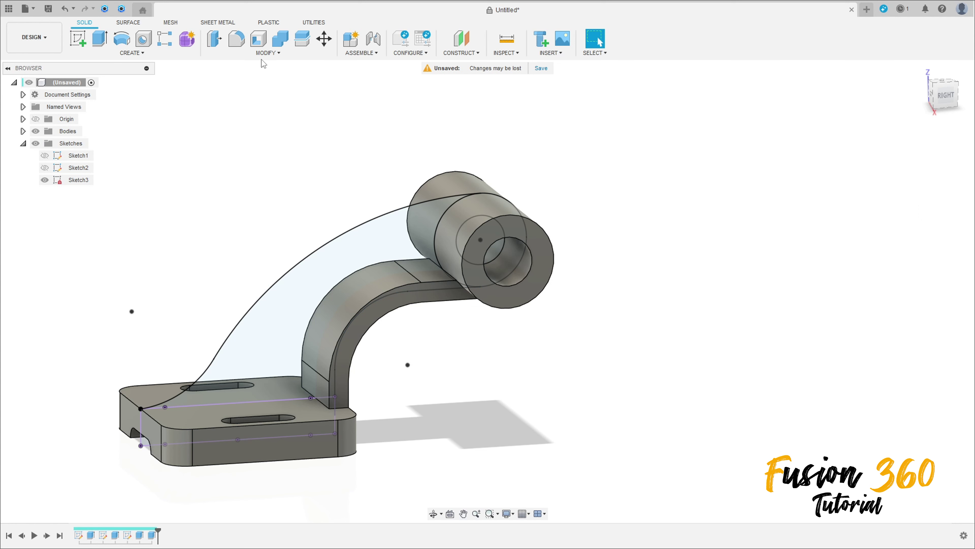
# Step: Apply a 10 mm fillet to the edge where the thin arm meets the boss cylinder
pyautogui.click(236, 38)
pyautogui.scroll(5, 370, 179)
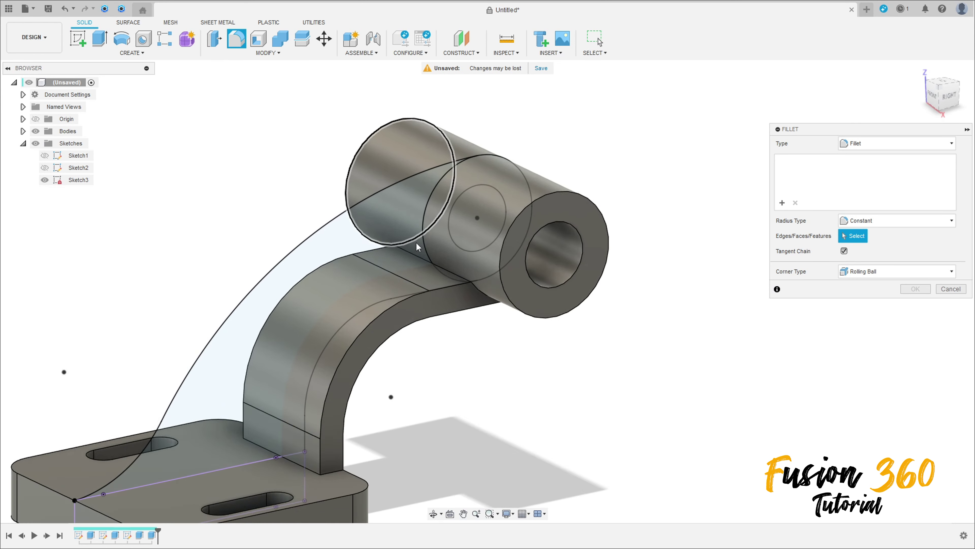
pyautogui.scroll(2, 417, 243)
pyautogui.click(420, 263)
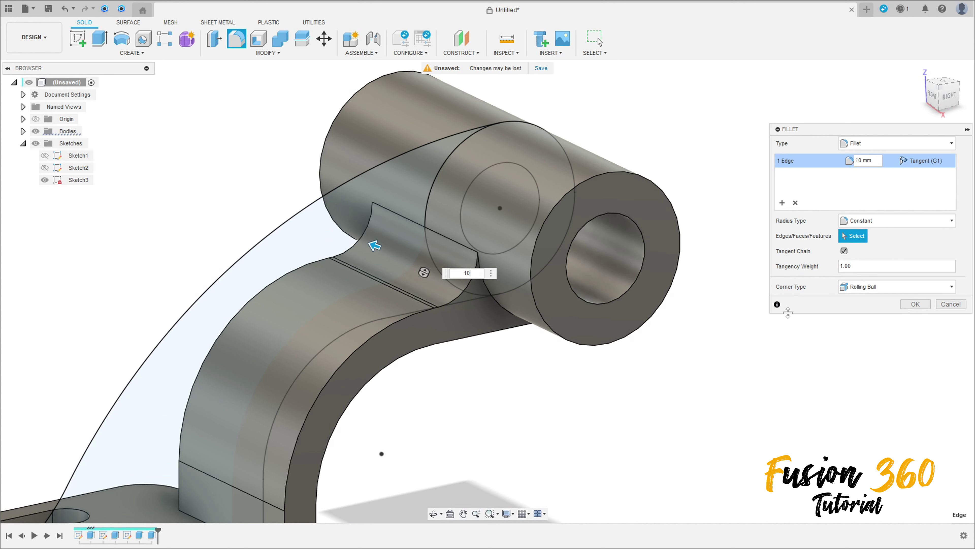
pyautogui.click(915, 303)
pyautogui.scroll(-3, 670, 370)
pyautogui.keyDown('shift'); pyautogui.moveTo(670, 370); pyautogui.dragTo(593, 347, button='middle'); pyautogui.keyUp('shift')
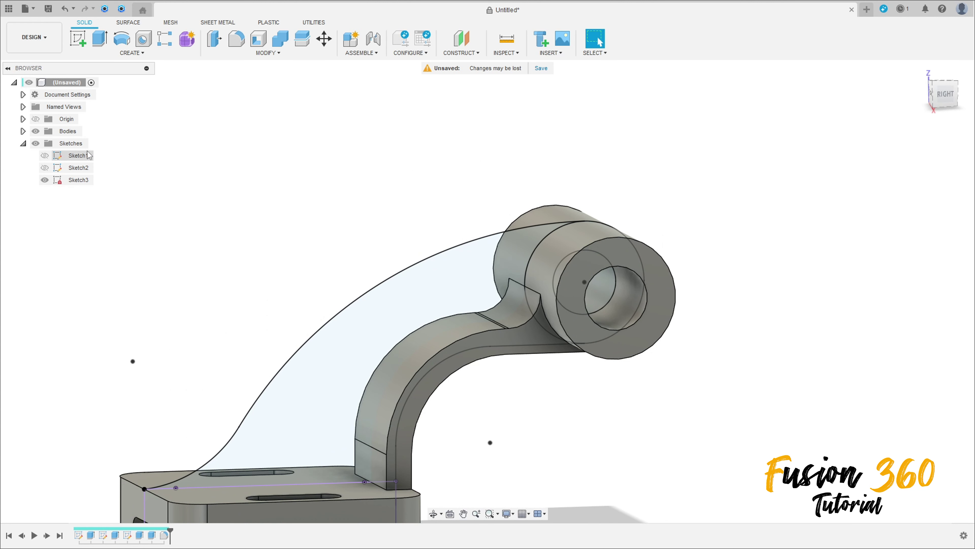
# Step: Create an 8 mm thick rib along Sketch3's upper curve
pyautogui.click(132, 53)
pyautogui.click(111, 148)
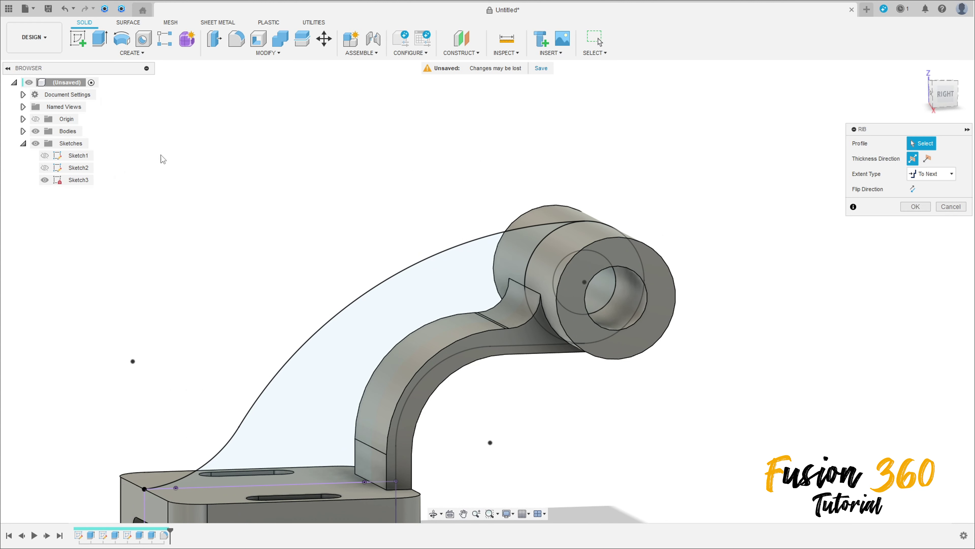
pyautogui.click(394, 274)
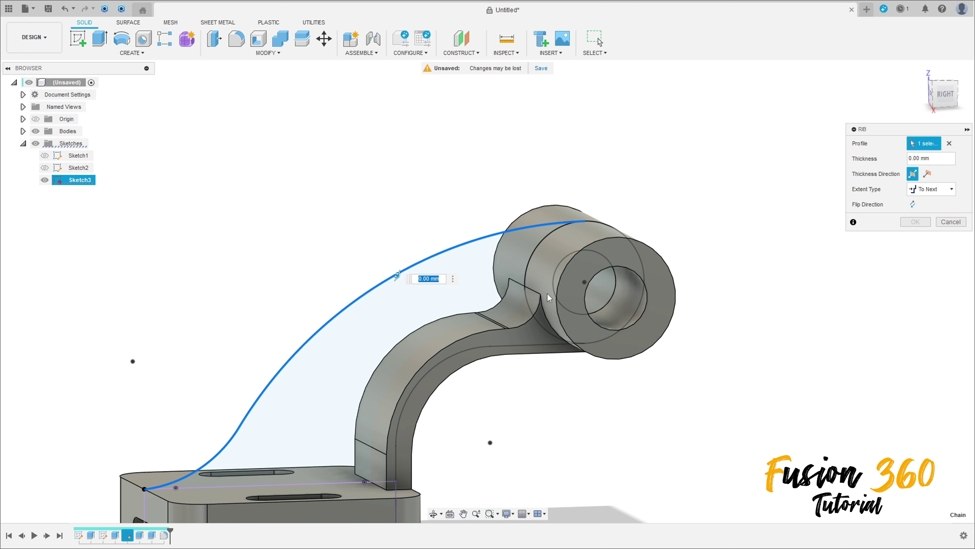
pyautogui.click(886, 165)
pyautogui.write('8')
pyautogui.press('Return')
pyautogui.keyDown('shift'); pyautogui.moveTo(442, 299); pyautogui.dragTo(746, 265, button='middle'); pyautogui.keyUp('shift')
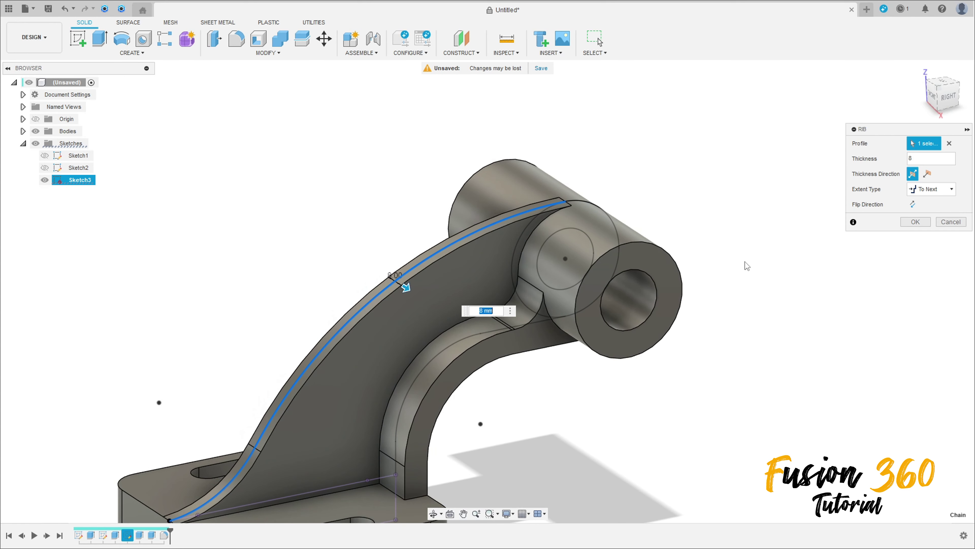
pyautogui.click(915, 222)
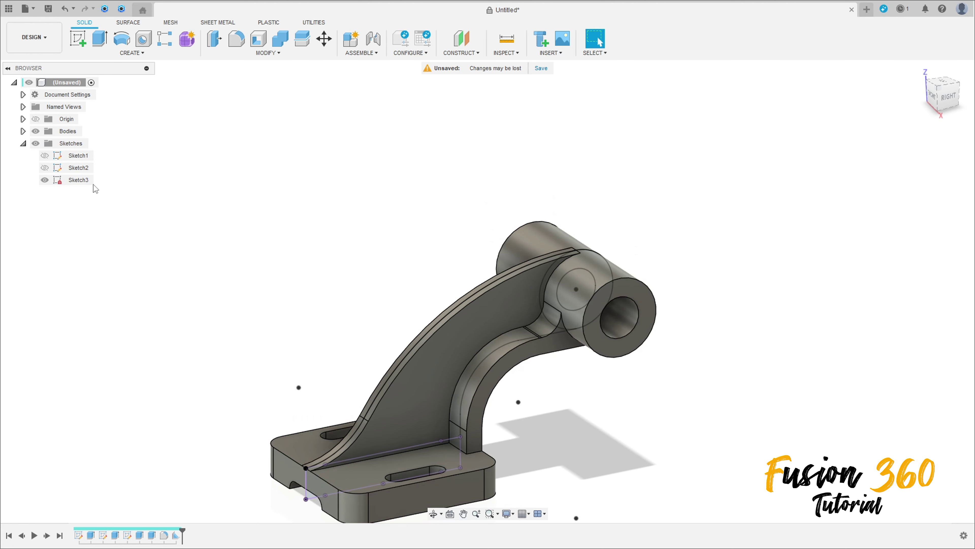
# Step: Hide Sketch3 in the Browser
pyautogui.click(45, 180)
pyautogui.moveTo(334, 338)
pyautogui.keyDown('shift'); pyautogui.mouseDown(button='middle')
pyautogui.moveTo(423, 330)
pyautogui.moveTo(356, 331)
pyautogui.moveTo(361, 353)
pyautogui.mouseUp(button='middle'); pyautogui.keyUp('shift')
pyautogui.scroll(-3, 418, 410)
pyautogui.press('Escape')
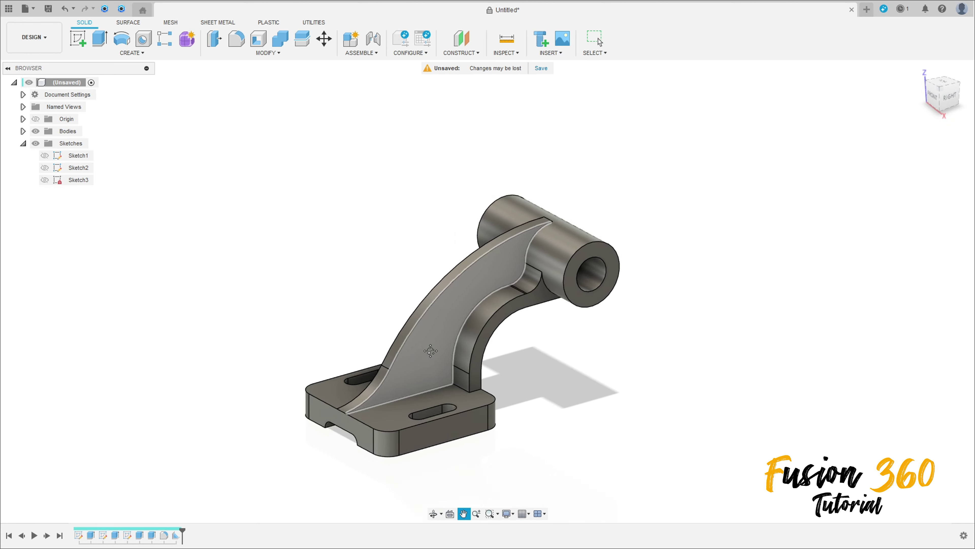
pyautogui.scroll(5, 491, 350)
pyautogui.scroll(3, 490, 350)
# Step: Start a fillet and select the six edges where the arm and rib meet the base plate
pyautogui.click(237, 40)
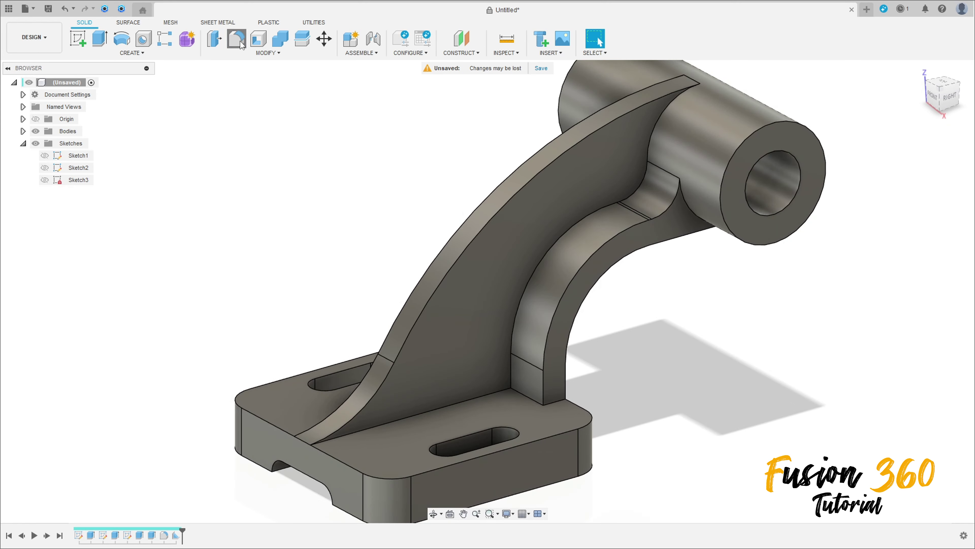
pyautogui.scroll(3, 533, 382)
pyautogui.click(571, 413)
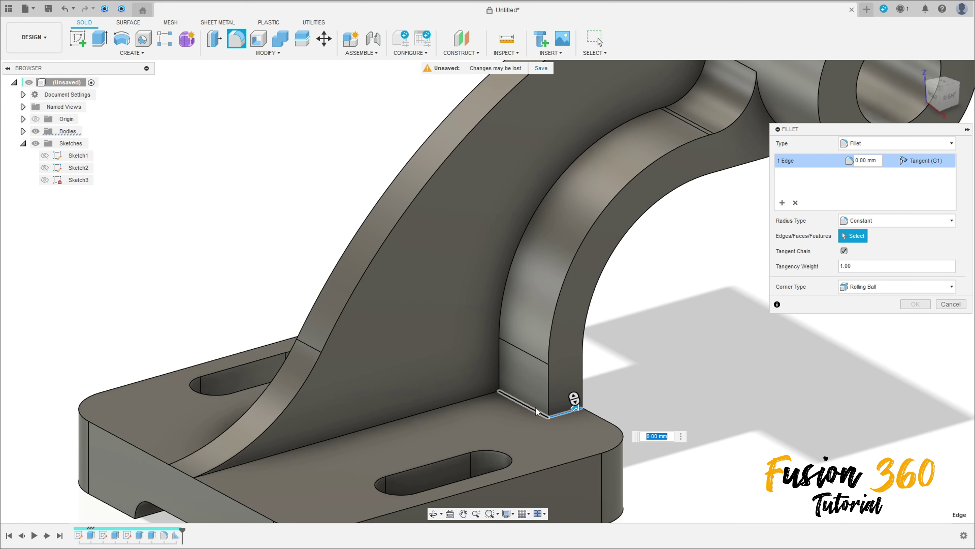
pyautogui.click(536, 410)
pyautogui.click(476, 402)
pyautogui.keyDown('shift'); pyautogui.moveTo(291, 408); pyautogui.dragTo(376, 439, button='middle'); pyautogui.keyUp('shift')
pyautogui.click(376, 439)
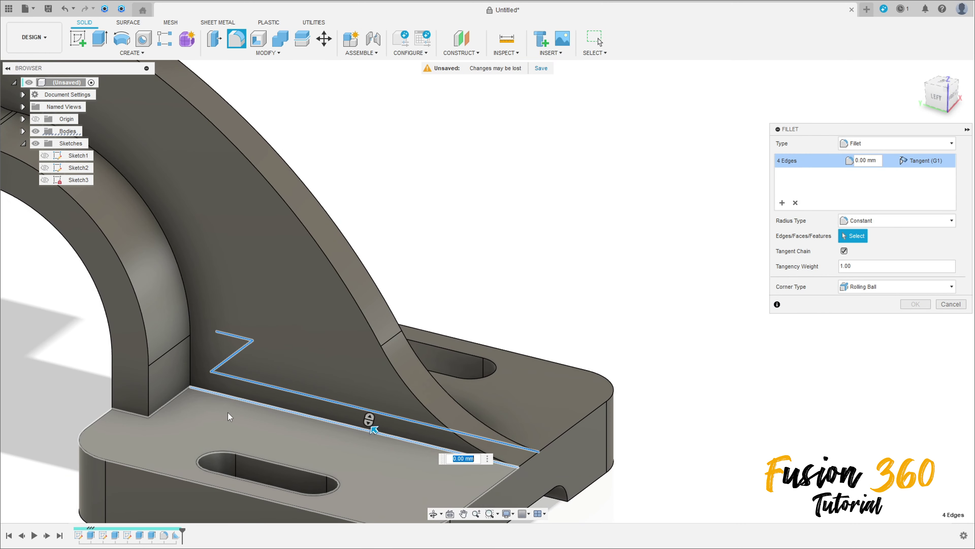
pyautogui.click(139, 419)
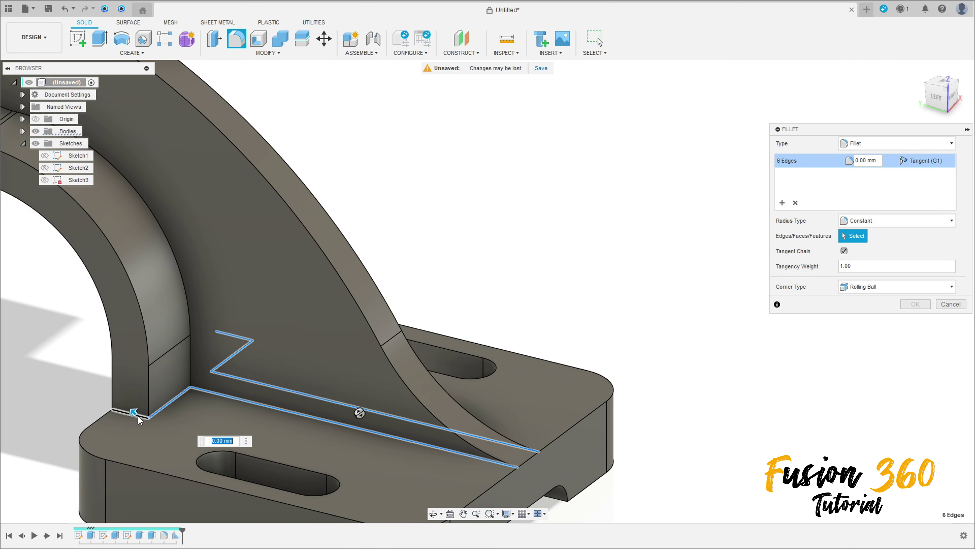
pyautogui.scroll(-5, 139, 419)
pyautogui.keyDown('shift'); pyautogui.moveTo(382, 411); pyautogui.dragTo(598, 401, button='middle'); pyautogui.keyUp('shift')
# Step: Set the fillet radius to 3 mm and confirm it
pyautogui.write('3')
pyautogui.press('Return')
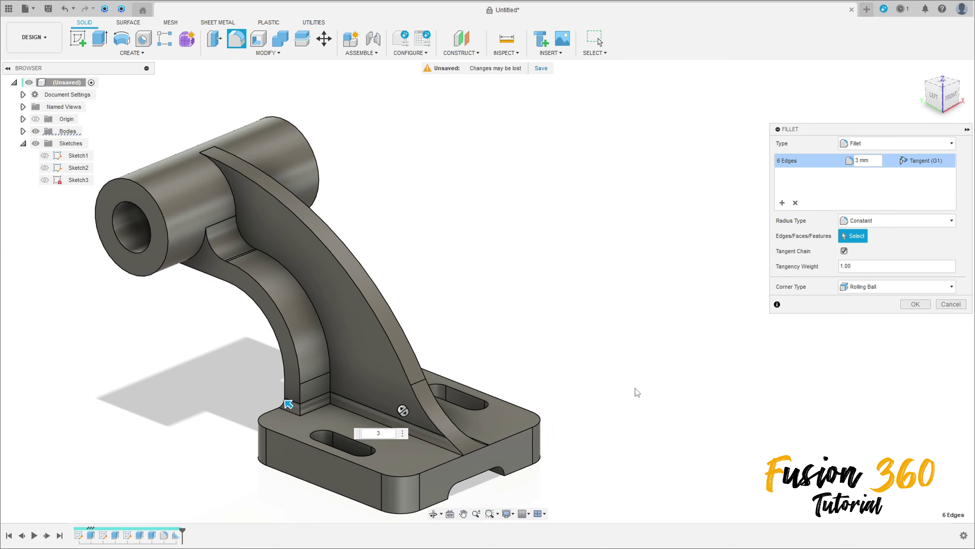
pyautogui.keyDown('shift'); pyautogui.moveTo(671, 378); pyautogui.dragTo(624, 380, button='middle'); pyautogui.keyUp('shift')
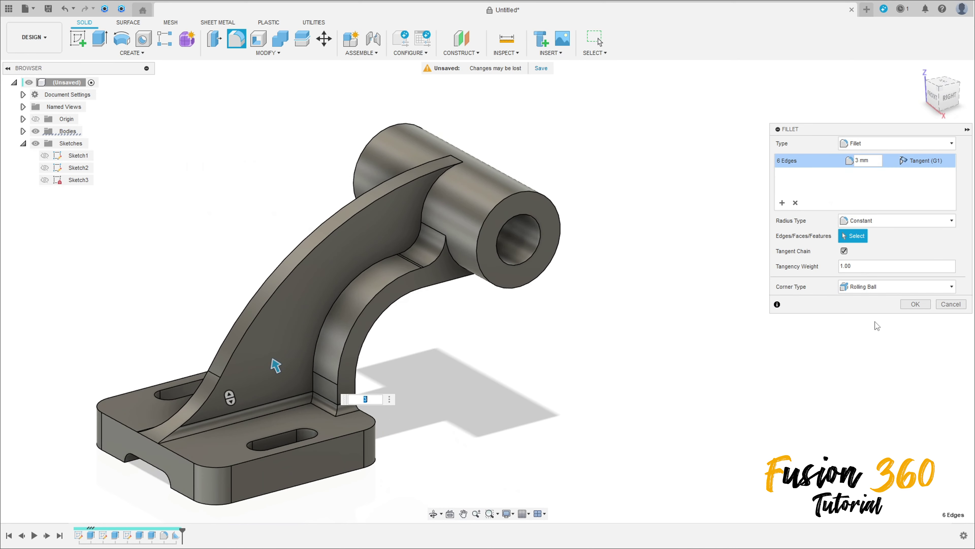
pyautogui.click(916, 304)
pyautogui.scroll(-3, 572, 335)
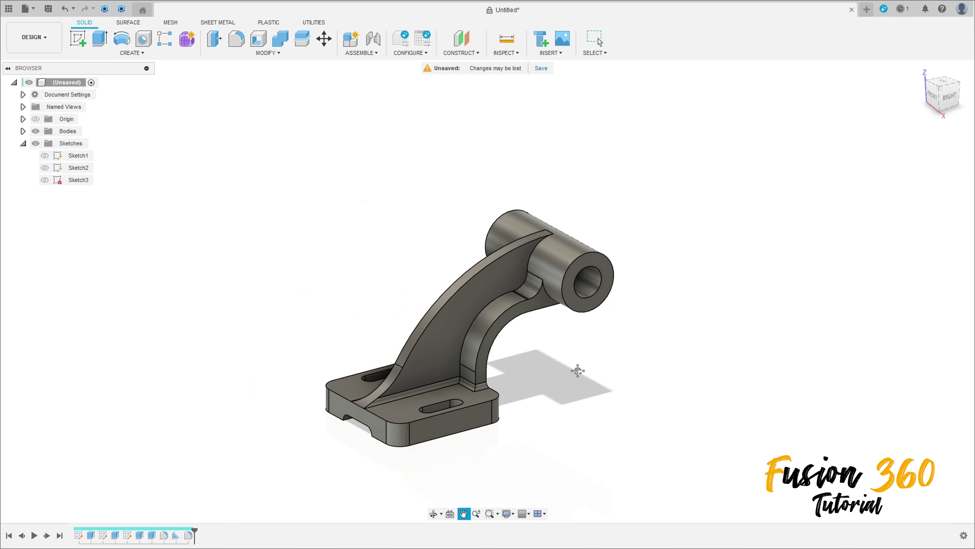